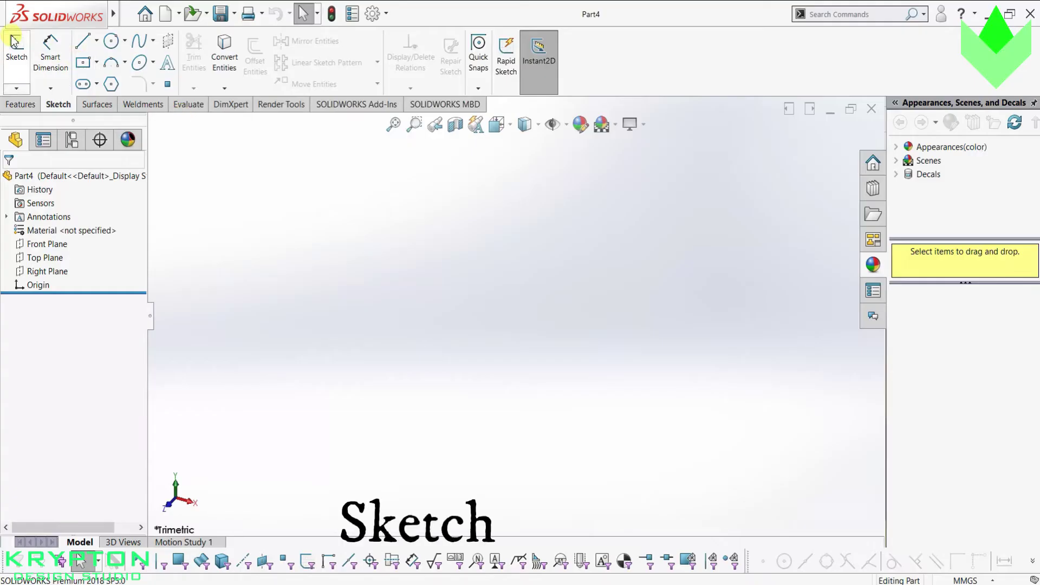
Sketch a six-sided polygon on the Top Plane at the origin with a 60 mm diameter.
left_click(16, 49)
left_click(403, 310)
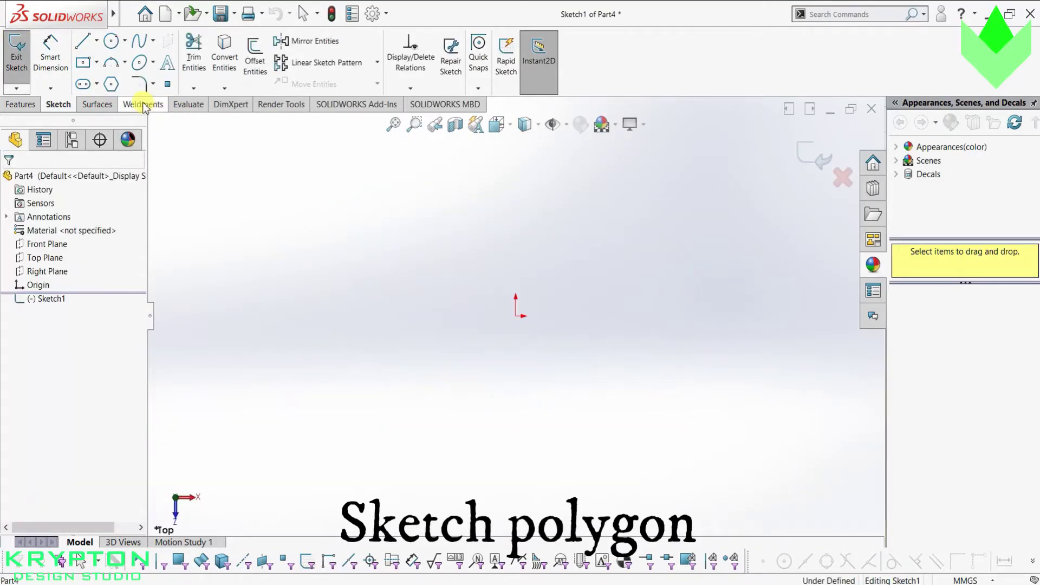
left_click(111, 84)
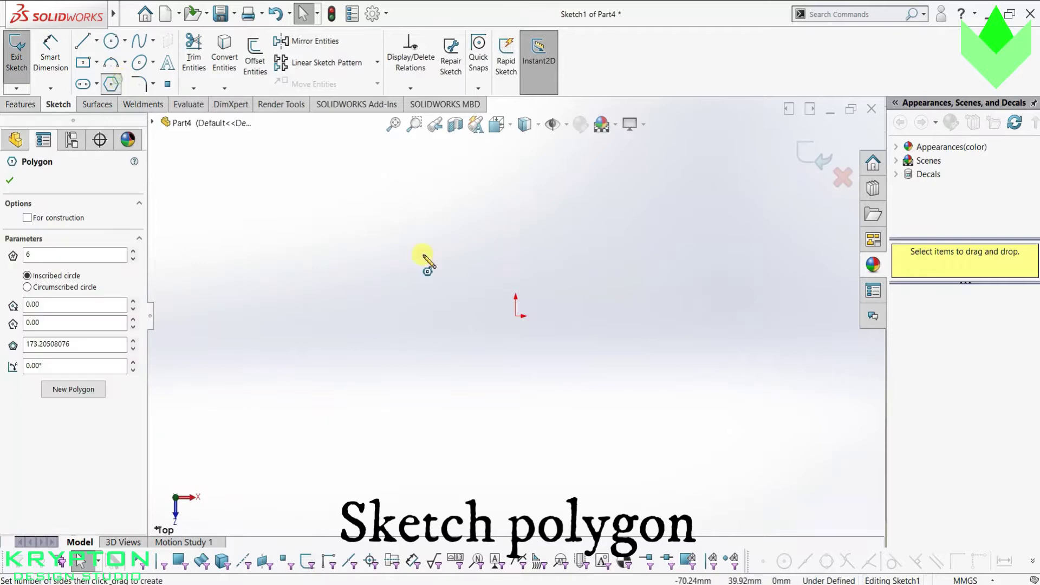
left_click(515, 316)
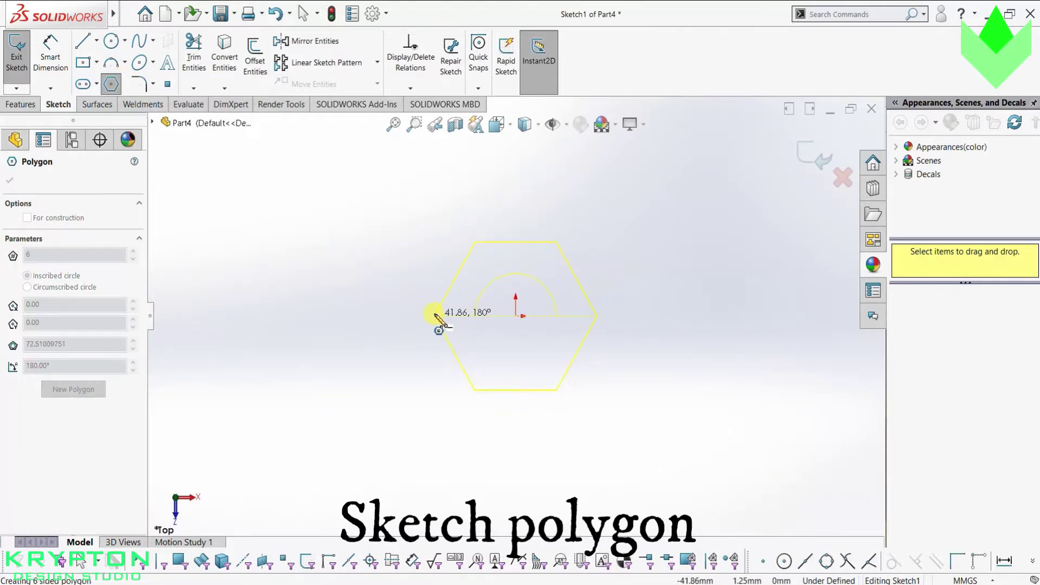
left_click(435, 316)
left_click(94, 345)
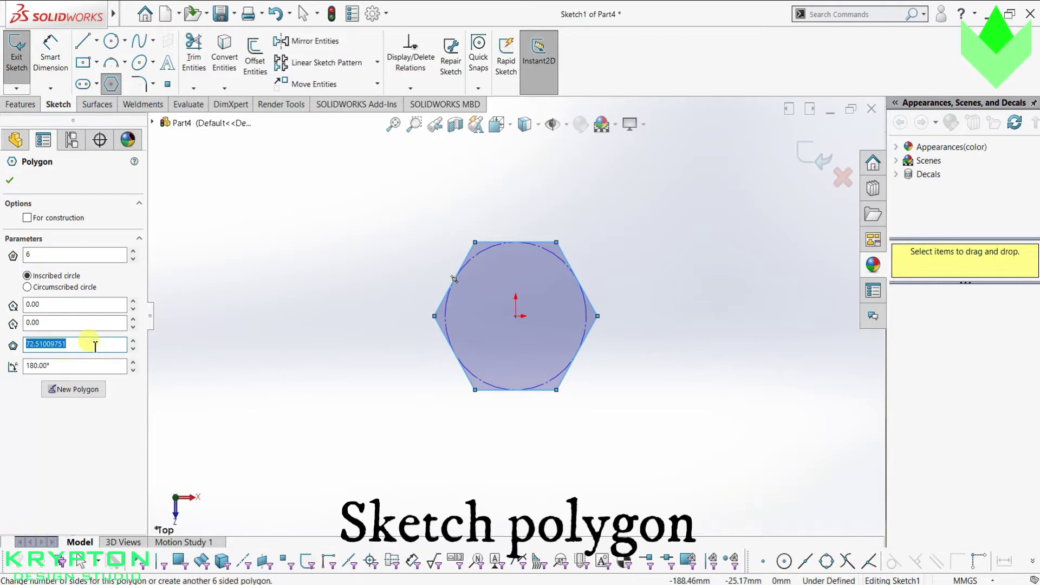
type("60")
key("Return")
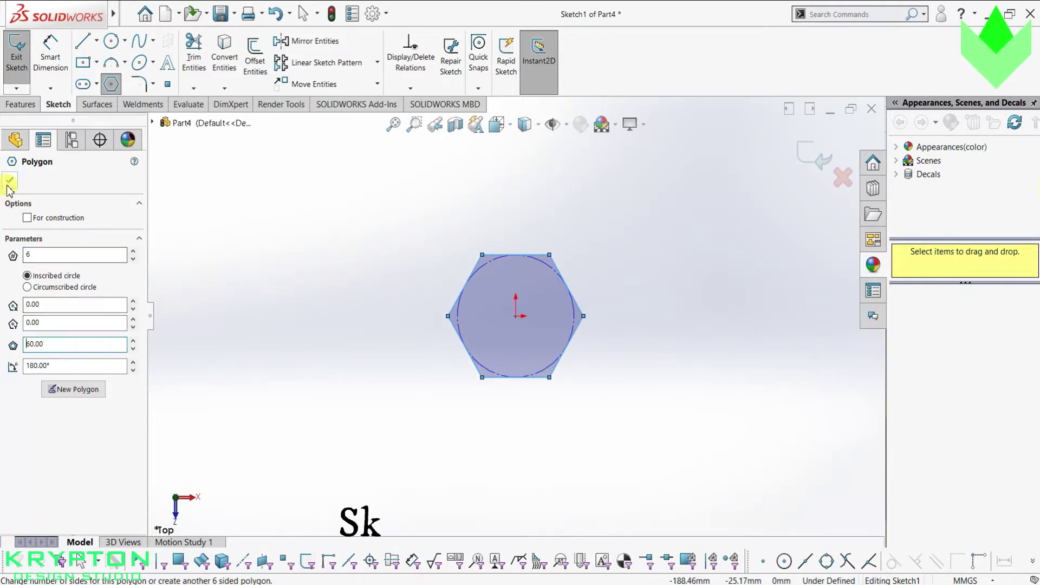
left_click(10, 180)
Draw a circle at the origin inside the hexagon and dimension it to 24 mm.
left_click(111, 40)
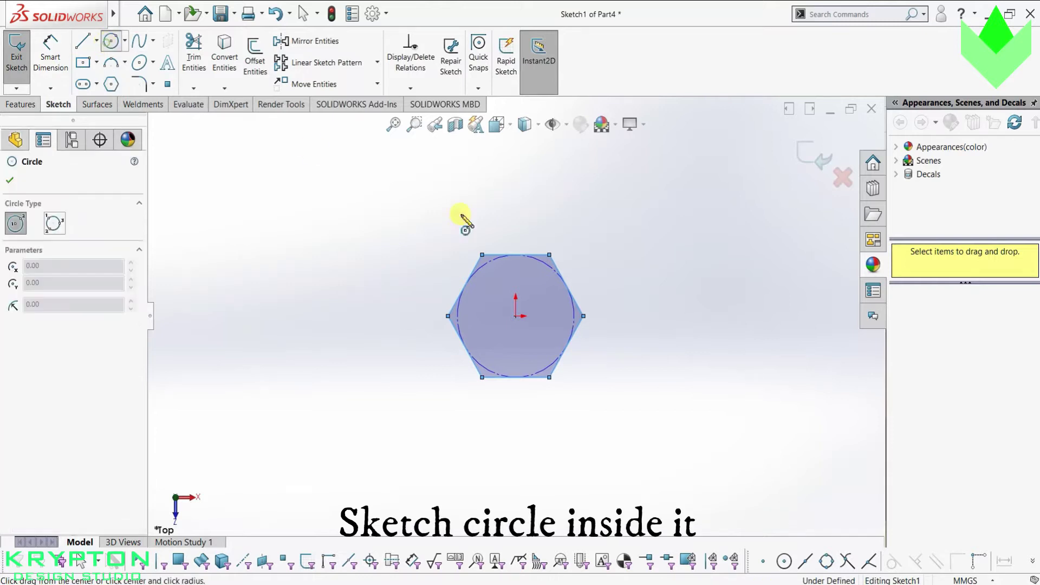
left_click(516, 315)
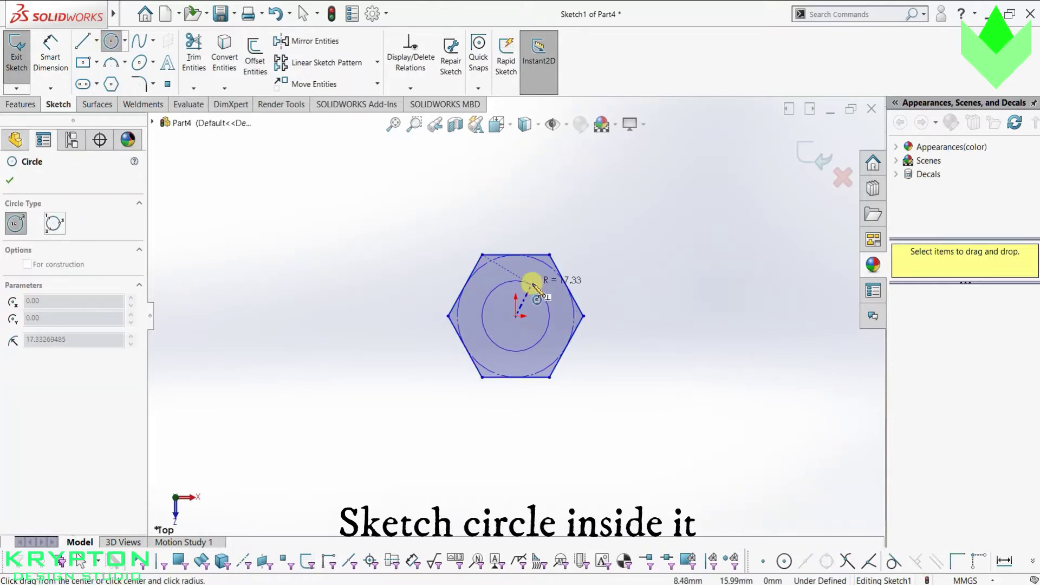
left_click(533, 286)
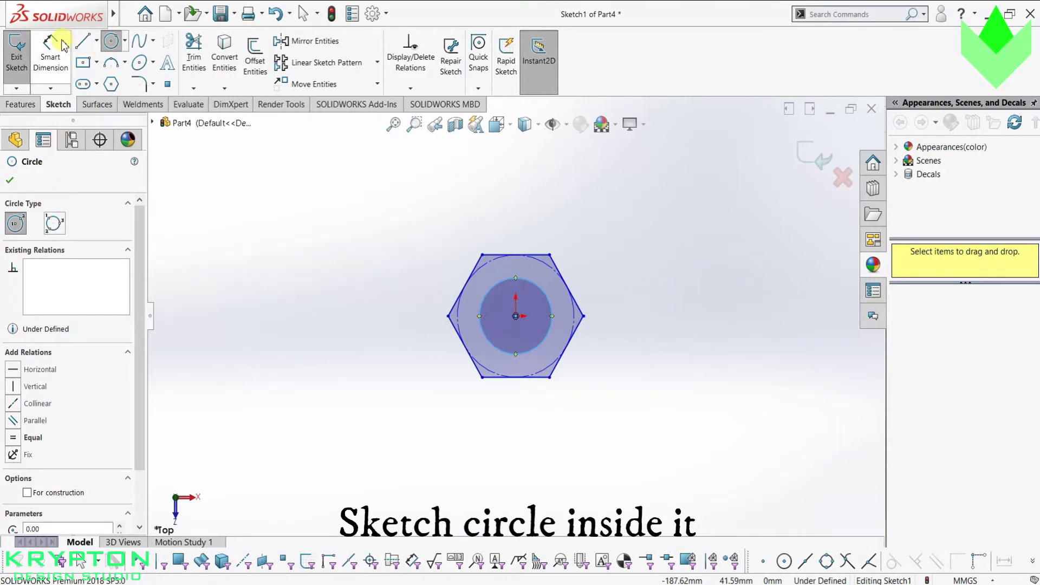
left_click(51, 54)
left_click(551, 310)
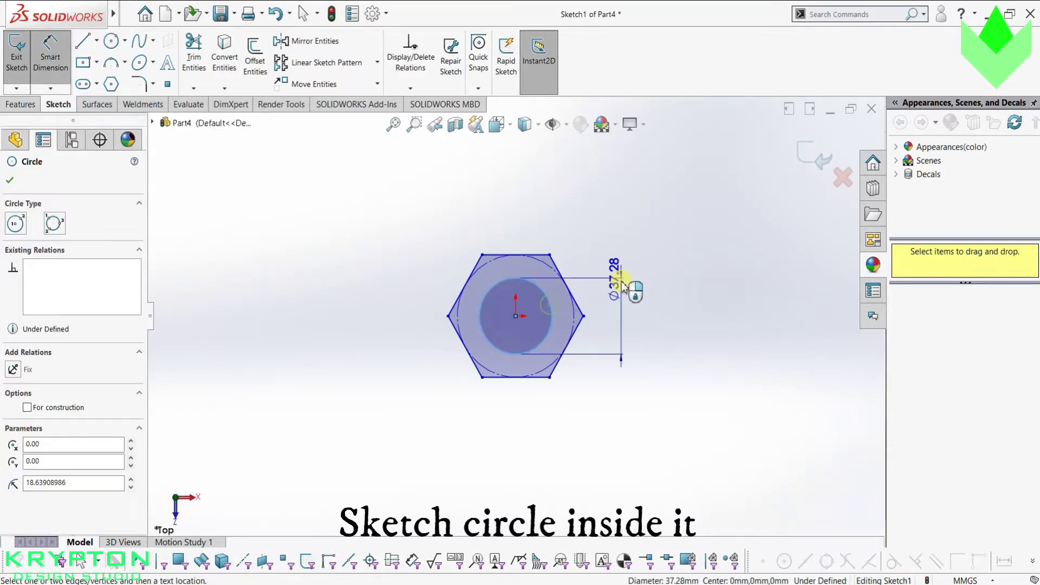
left_click(646, 318)
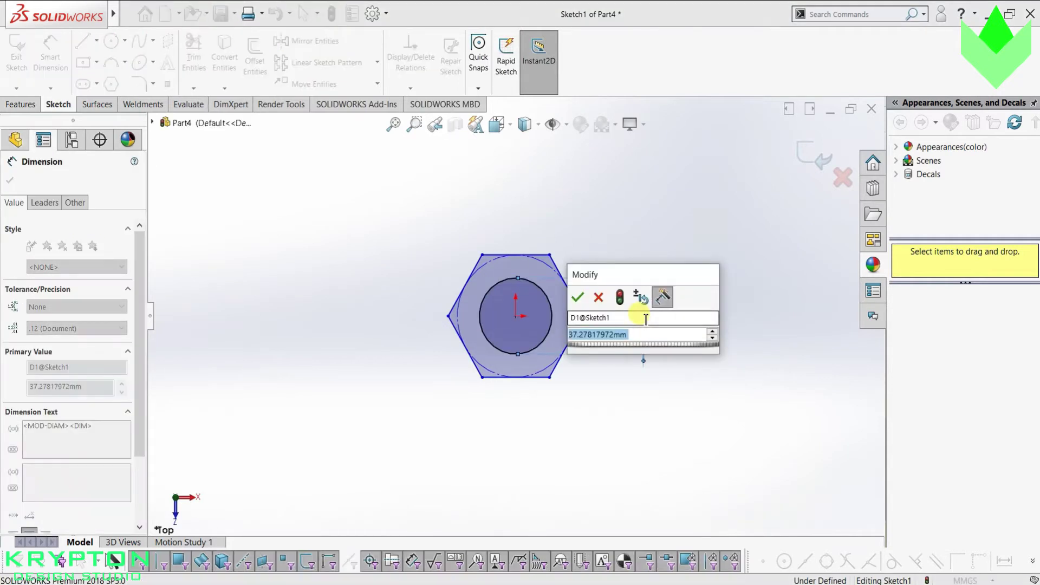
type("24")
key("Return")
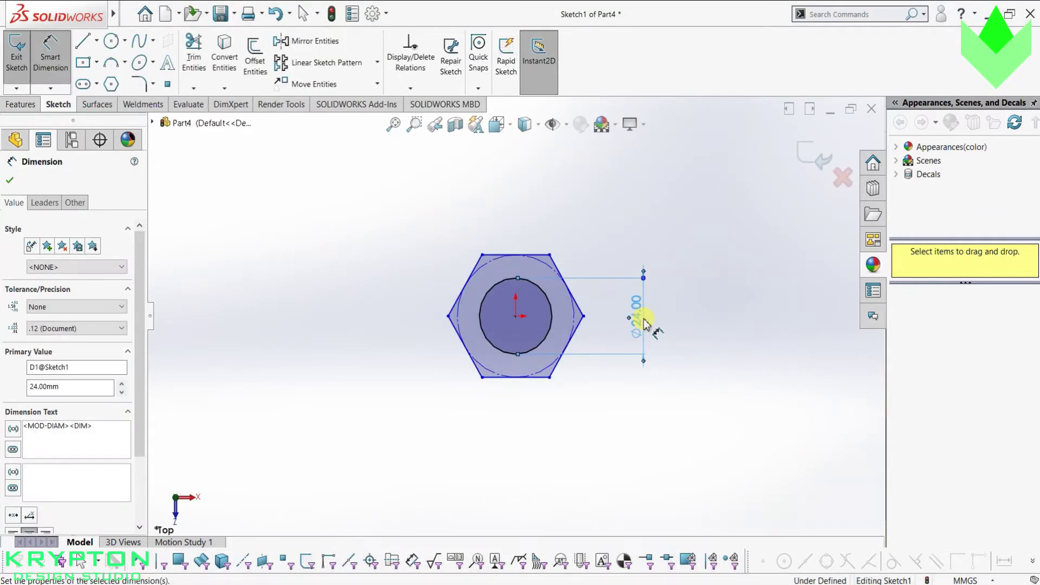
Change the circle's diameter dimension to 28 mm.
scroll(520, 287, "down", 3)
scroll(445, 299, "up", 2)
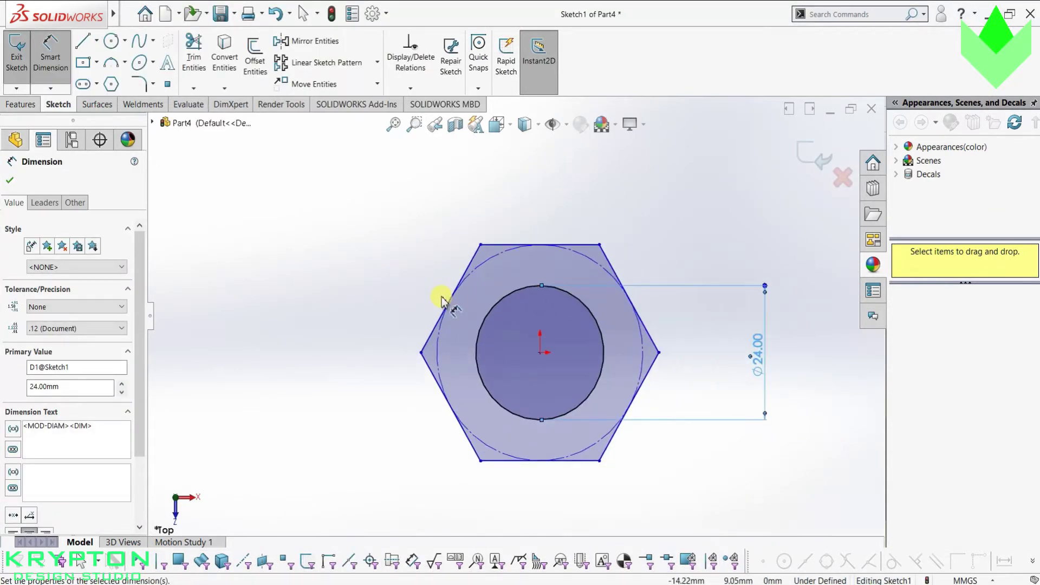
left_click_drag(758, 368, 762, 360)
key("Escape")
double_click(761, 360)
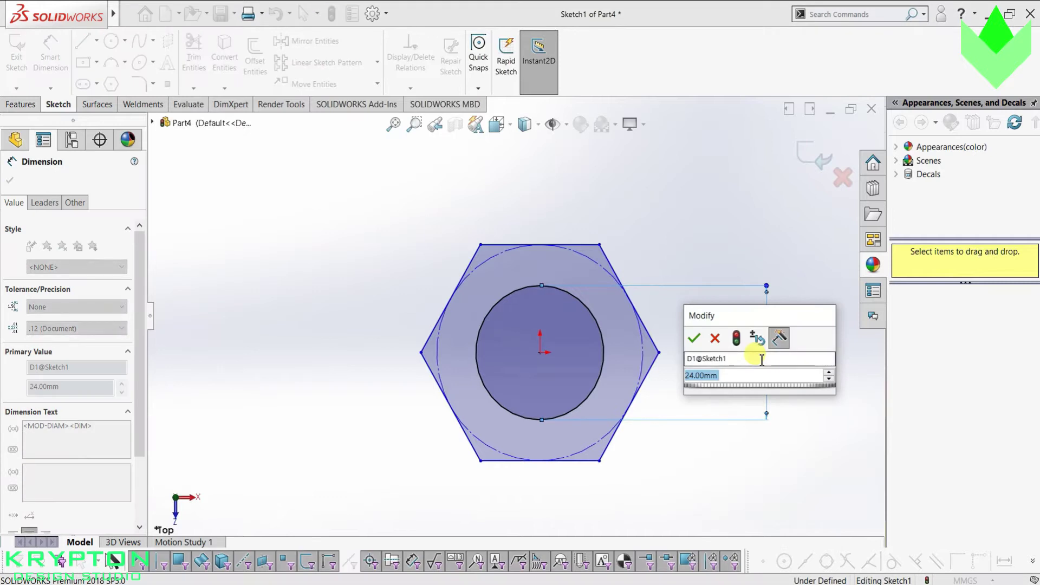
type("2")
left_click(760, 362)
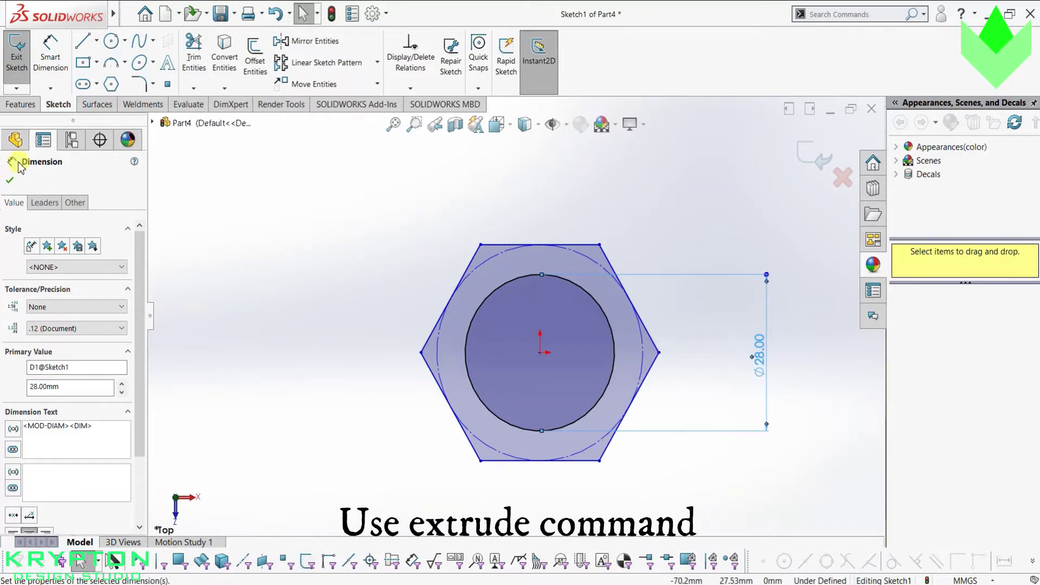
left_click(10, 180)
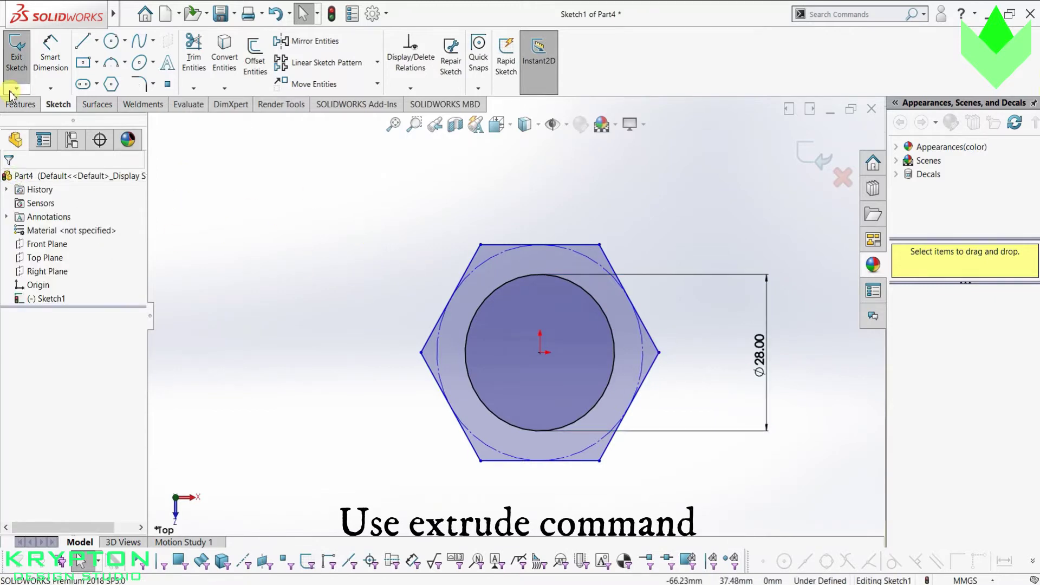
Fully define the sketch with Calculate, then exit it as Sketch1.
left_click(407, 89)
left_click(425, 131)
left_click(72, 252)
left_click(10, 180)
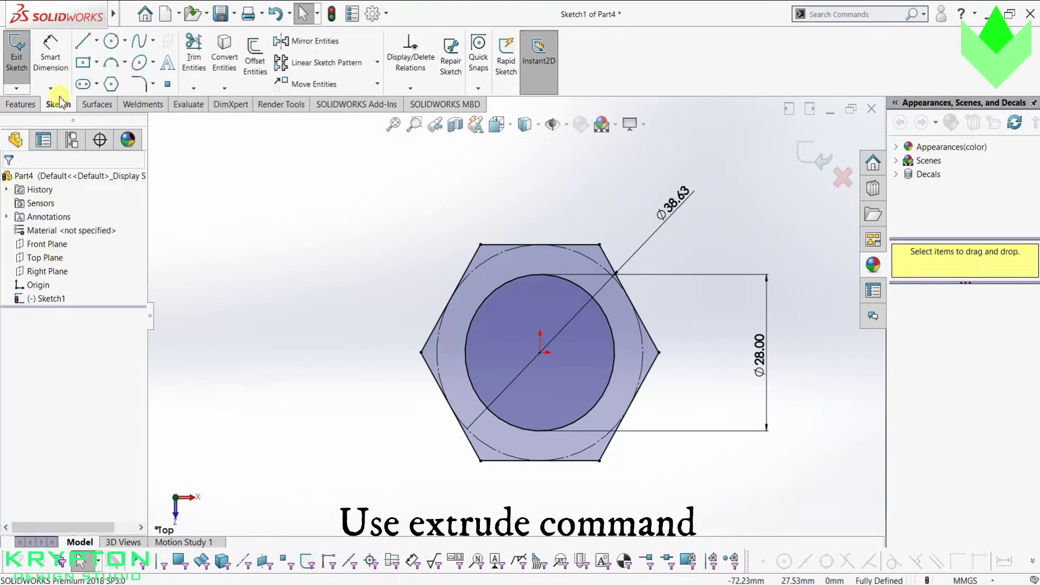
left_click(16, 59)
mouse_move(350, 289)
middle_mouse_down()
mouse_move(255, 239)
mouse_move(249, 177)
middle_mouse_up()
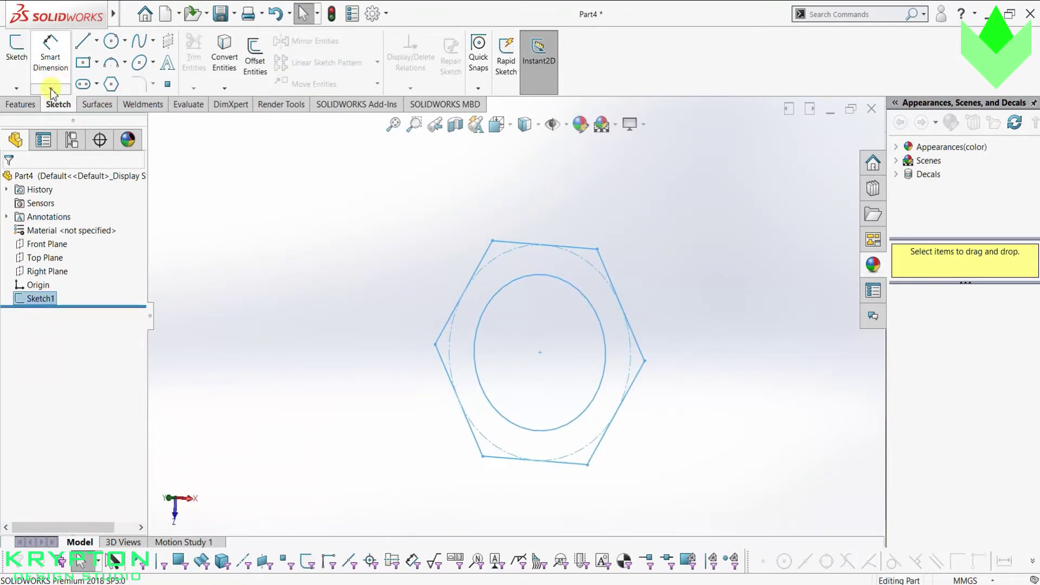
Start an Extruded Boss/Base from the sketch plane with a Mid Plane end condition.
left_click(20, 104)
left_click(22, 59)
left_click(116, 219)
left_click(54, 231)
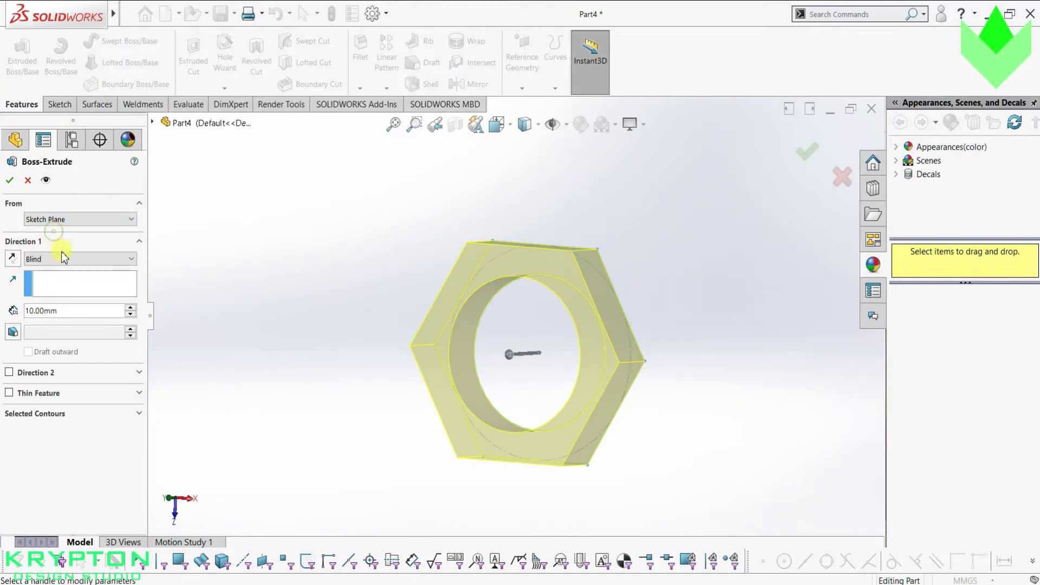
left_click(64, 257)
left_click(57, 314)
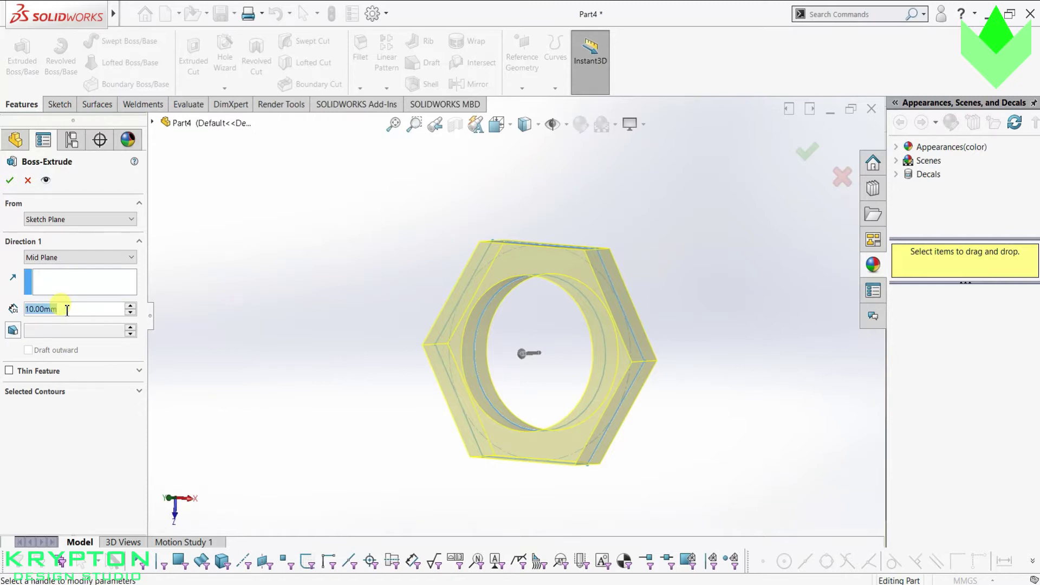
left_click(70, 216)
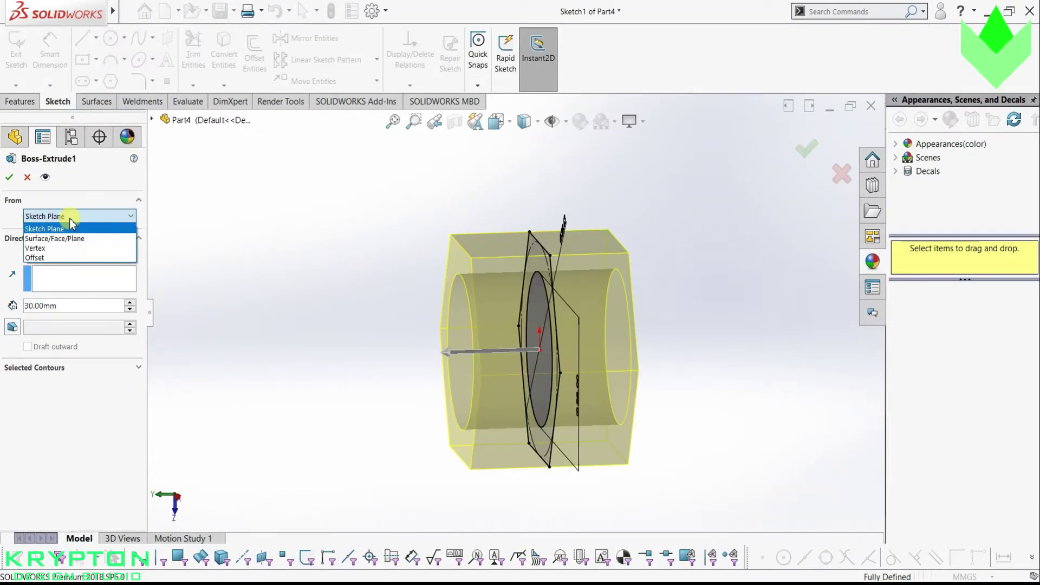
left_click(70, 225)
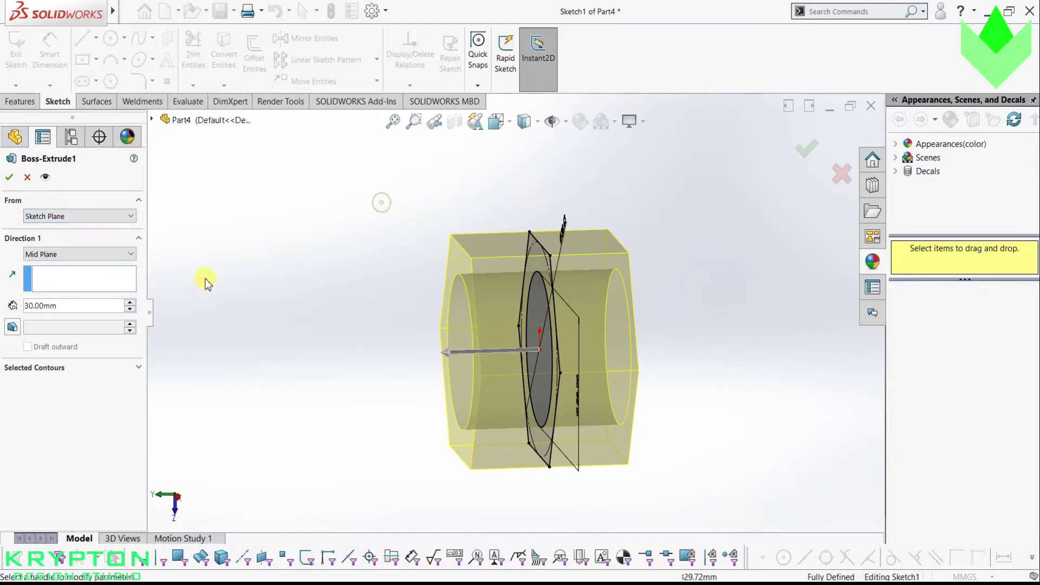
Set the extrusion depth to 20 mm and create Boss-Extrude1.
double_click(90, 305)
type("15")
key("Return")
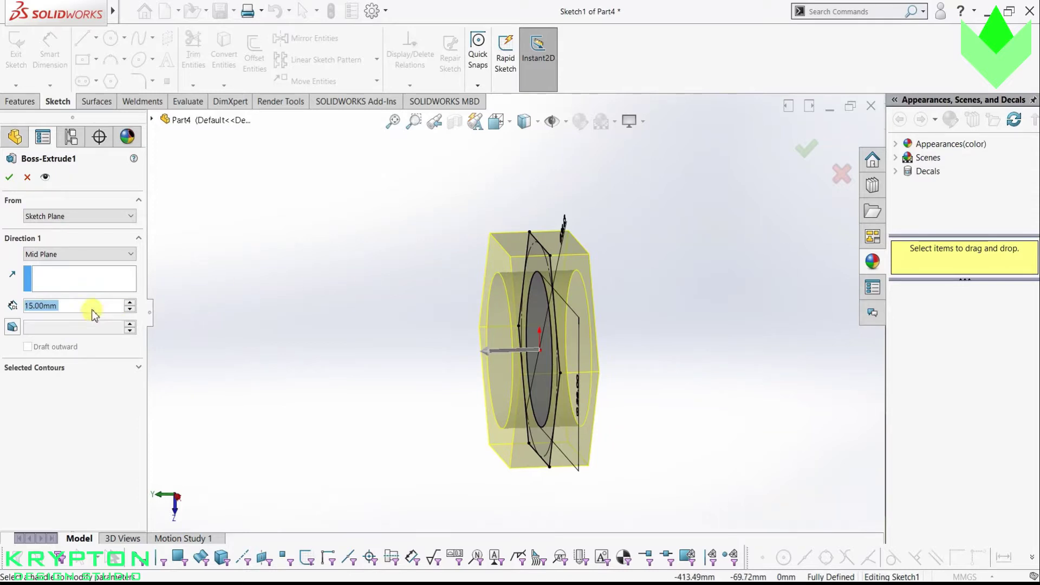
type("20")
key("Return")
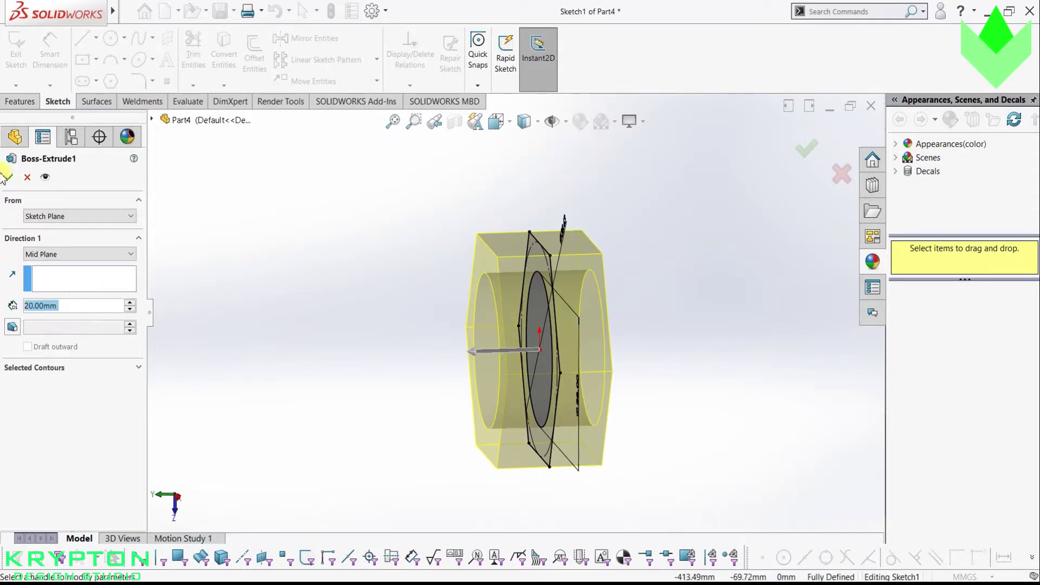
left_click(10, 179)
mouse_move(420, 288)
middle_mouse_down()
mouse_move(508, 433)
mouse_move(673, 457)
mouse_move(483, 355)
mouse_move(425, 220)
middle_mouse_up()
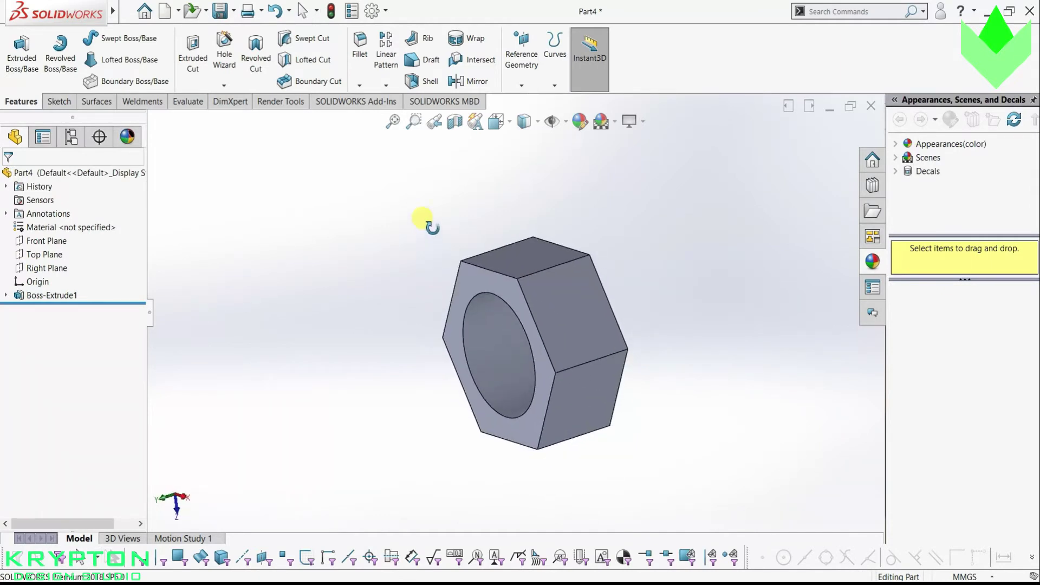
Start a new sketch on the nut's top face, viewed normal to it.
mouse_move(499, 312)
middle_mouse_down()
mouse_move(520, 186)
mouse_move(567, 209)
mouse_move(401, 181)
mouse_move(541, 278)
mouse_move(574, 262)
middle_mouse_up()
left_click(575, 262)
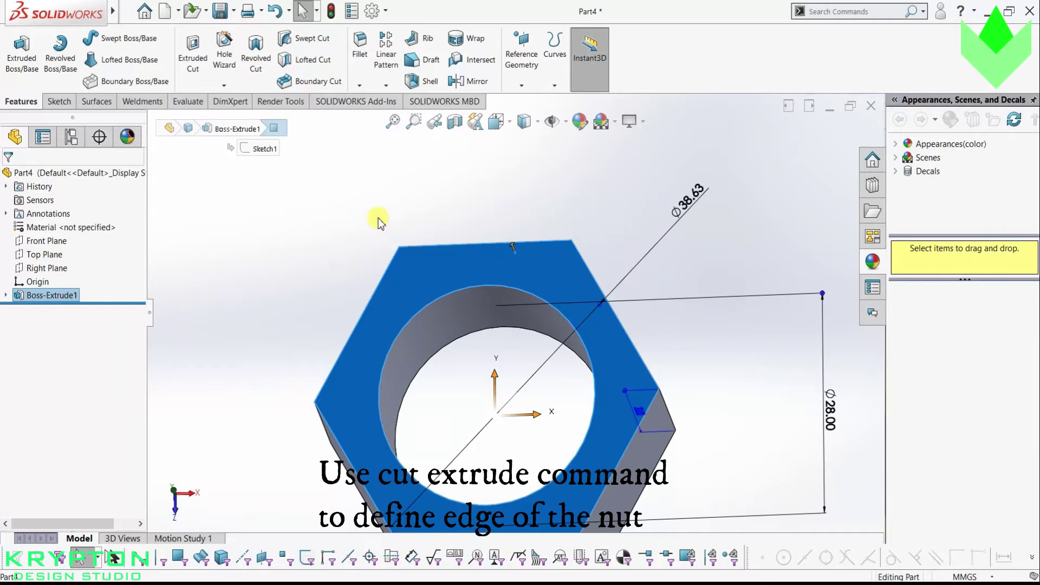
scroll(395, 226, "up", 2)
mouse_move(436, 234)
middle_mouse_down()
mouse_move(473, 232)
mouse_move(465, 274)
middle_mouse_up()
left_click(58, 102)
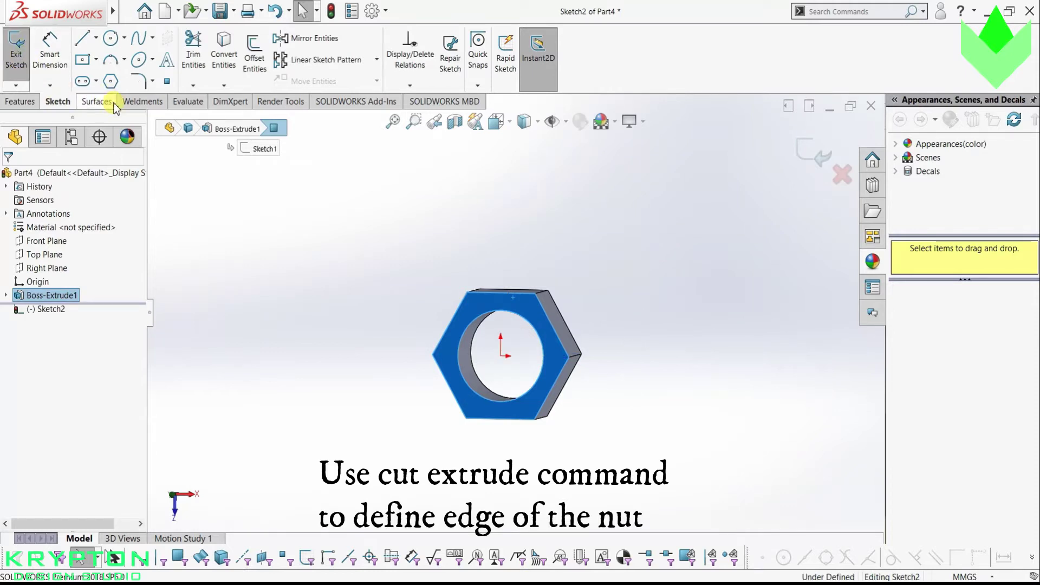
key("ctrl+5")
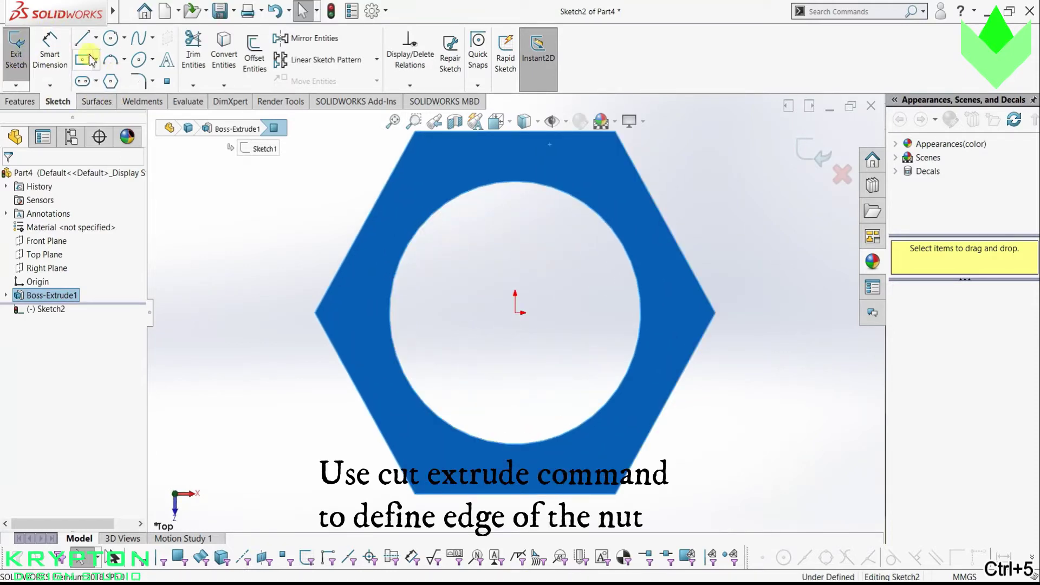
Draw a circle from the centre tangent to the hexagon's flats and exit Sketch2.
left_click(110, 39)
left_click(515, 313)
scroll(518, 312, "up", 3)
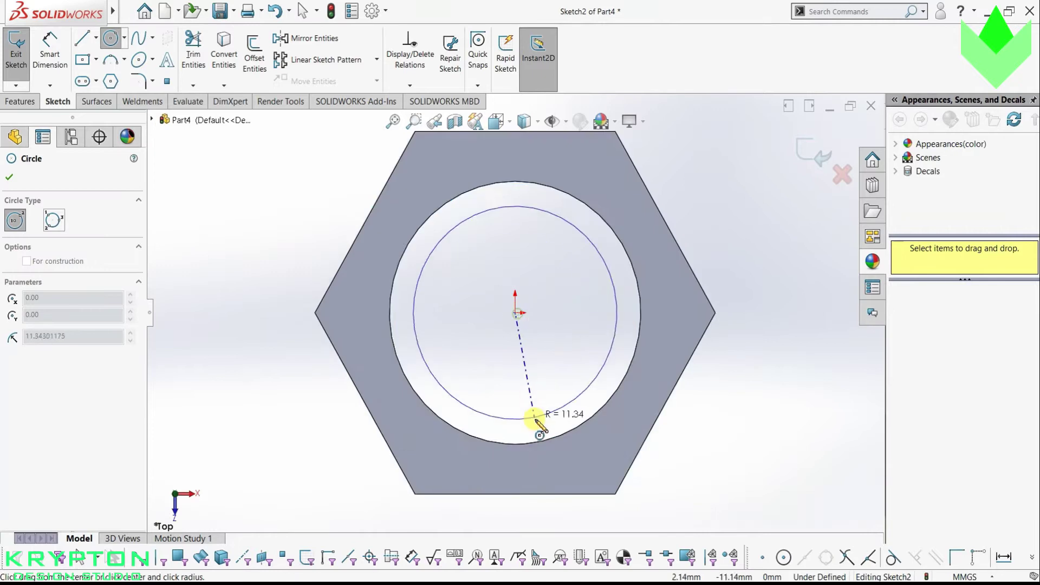
left_click(515, 224)
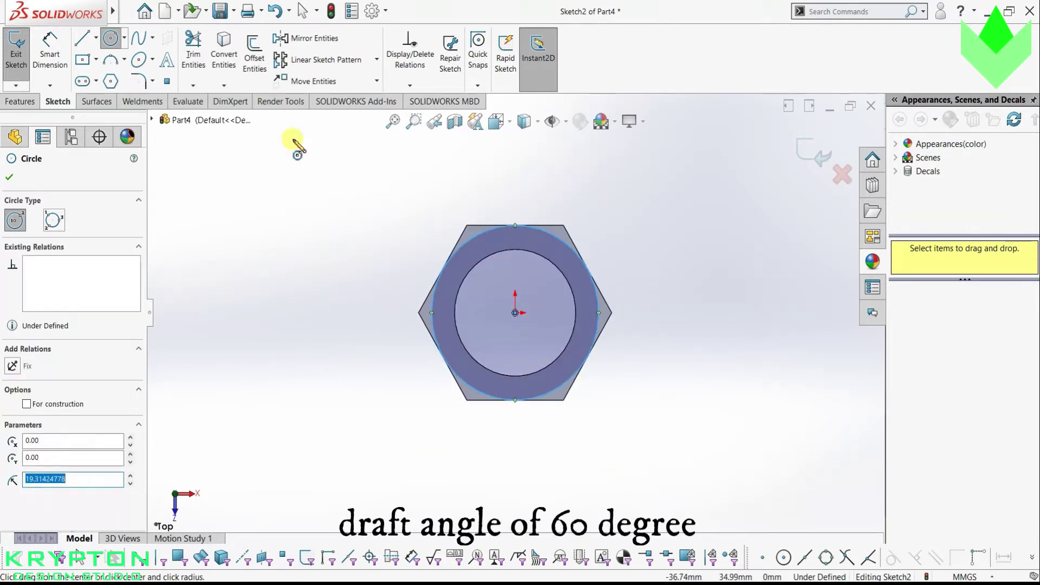
left_click(15, 181)
left_click(16, 54)
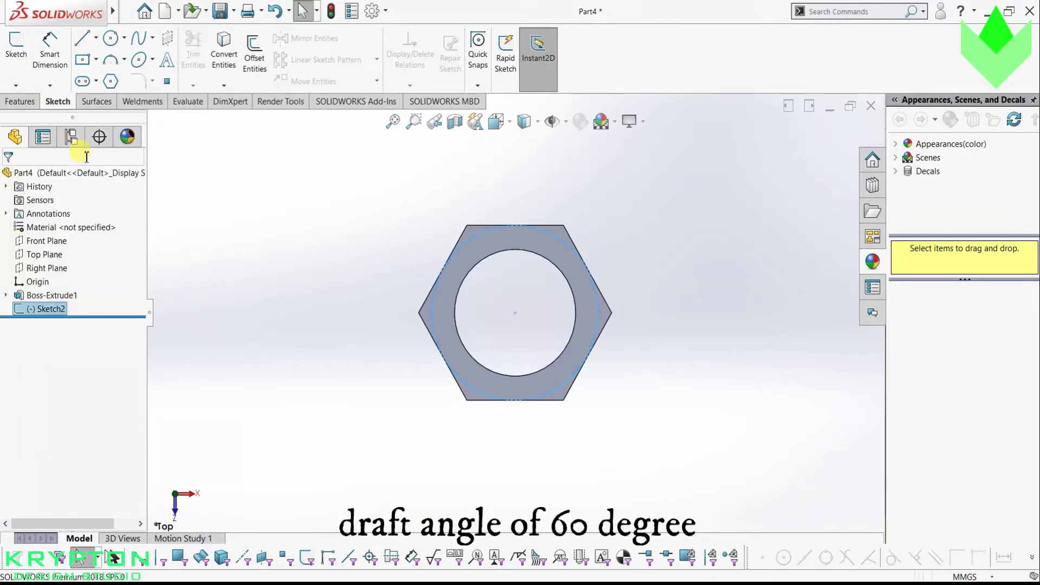
Extruded-cut Sketch2 10 mm deep, flipped side, with a 60° draft.
left_click(19, 101)
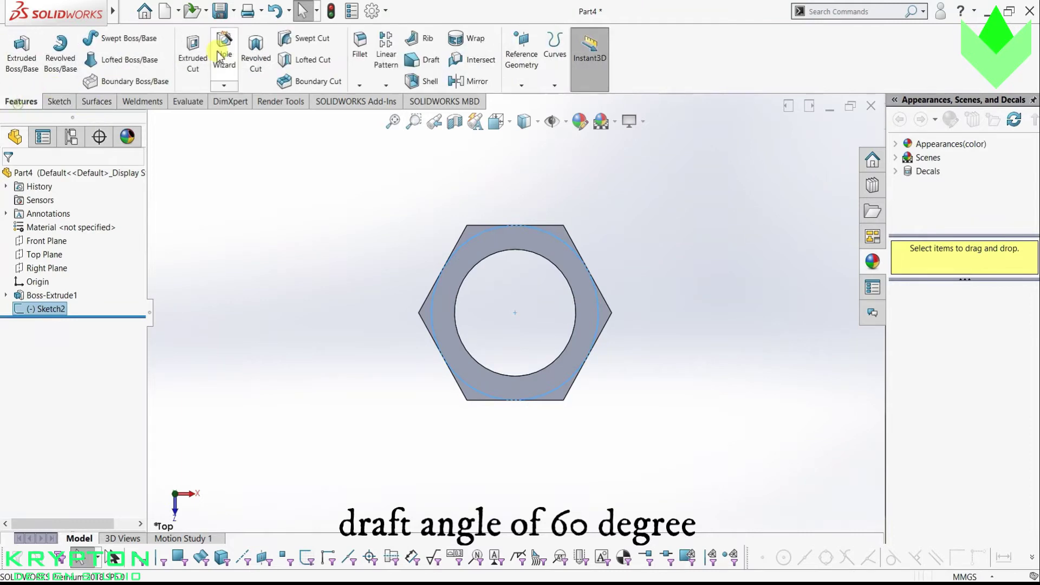
left_click(193, 54)
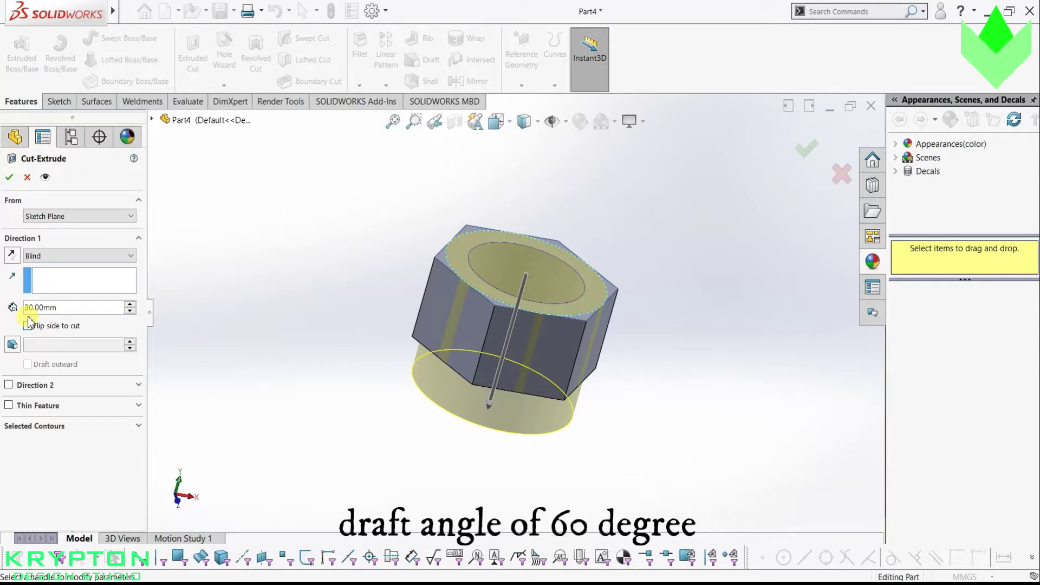
double_click(57, 307)
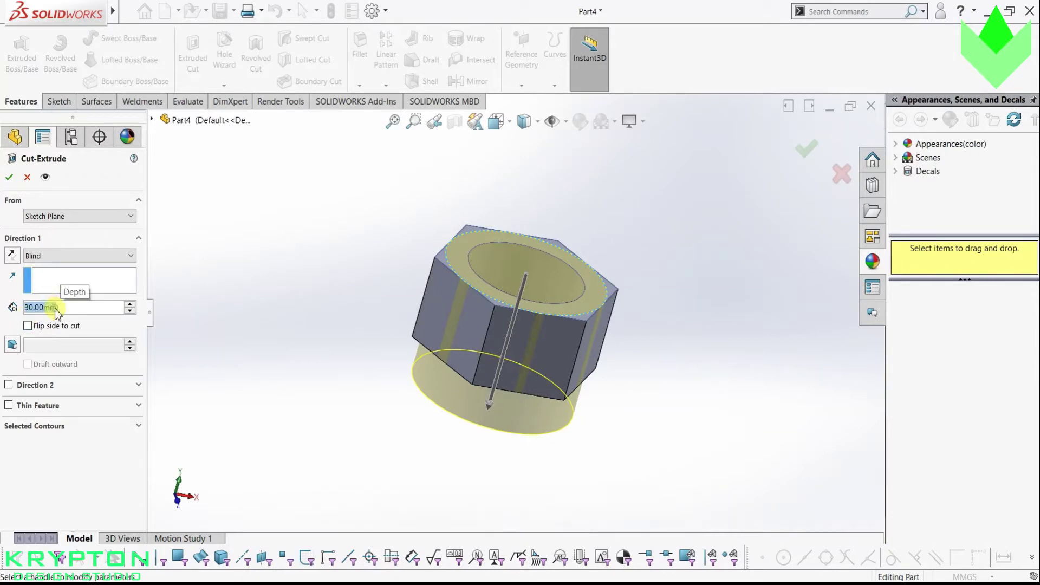
type("10")
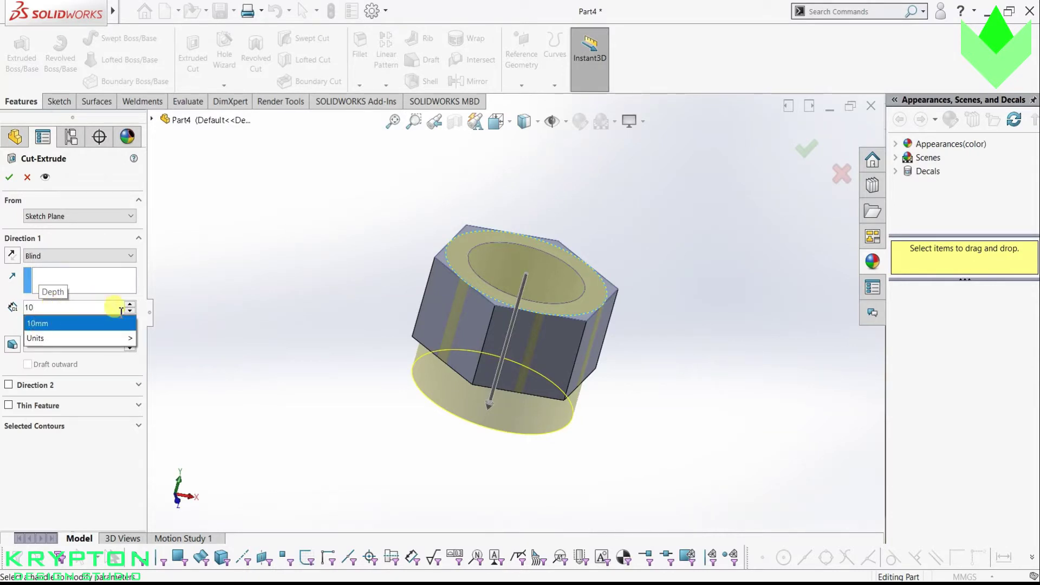
left_click(274, 319)
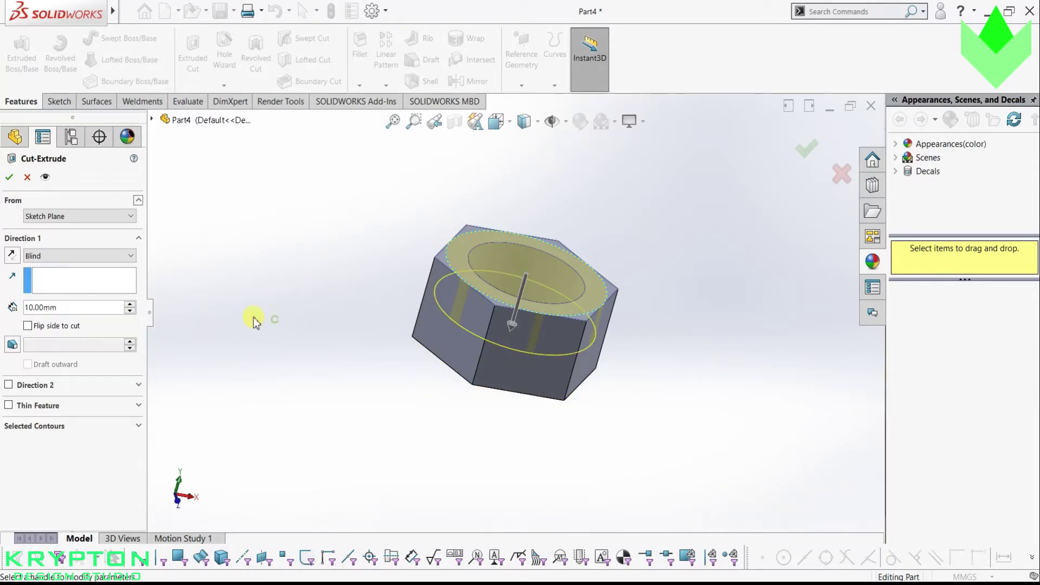
left_click(19, 345)
middle_click_drag(518, 227, 370, 199)
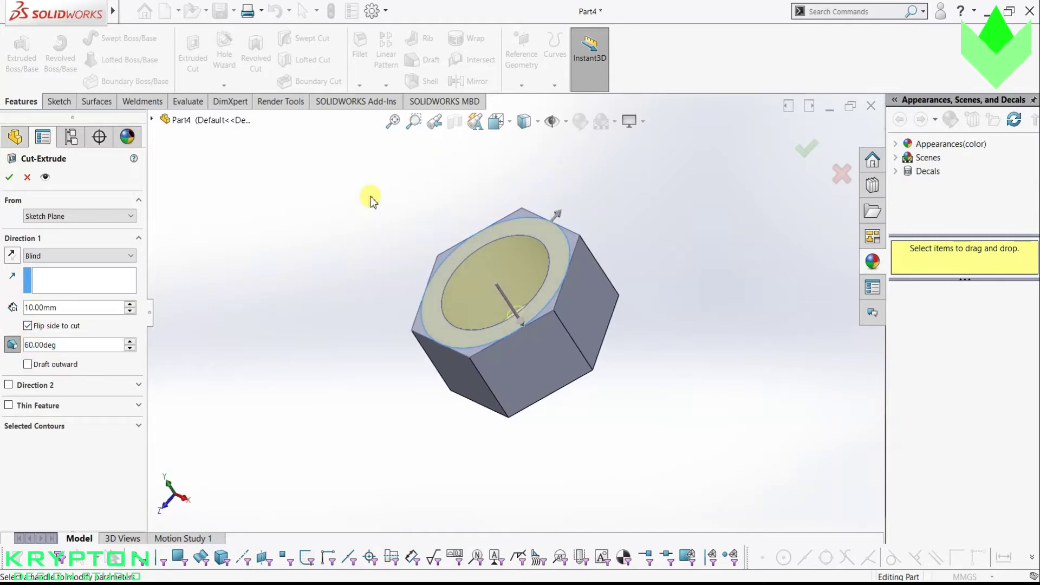
left_click(11, 177)
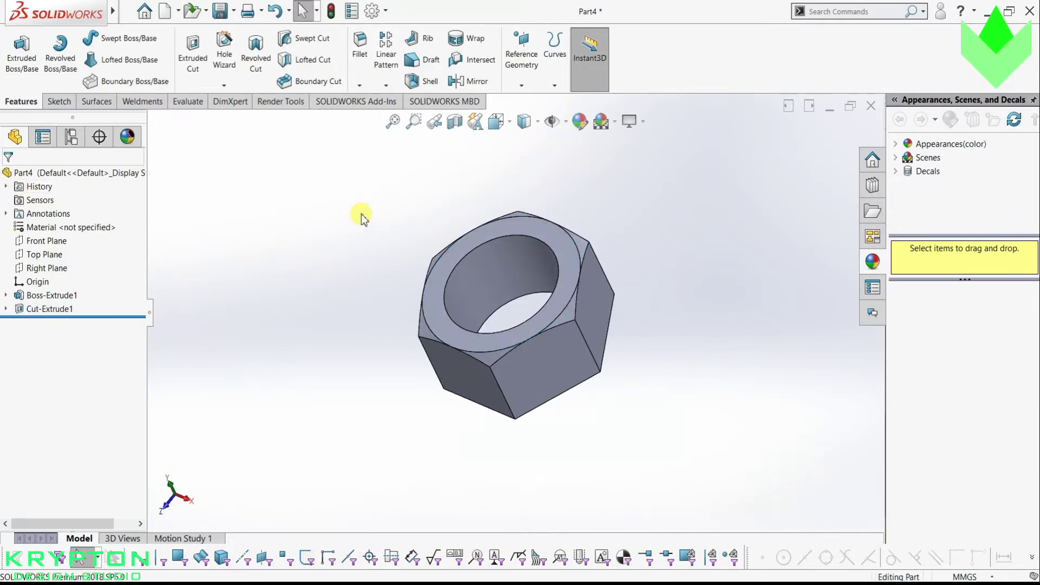
Mirror Cut-Extrude1 about the Top Plane to chamfer the bottom corners.
left_click(49, 310)
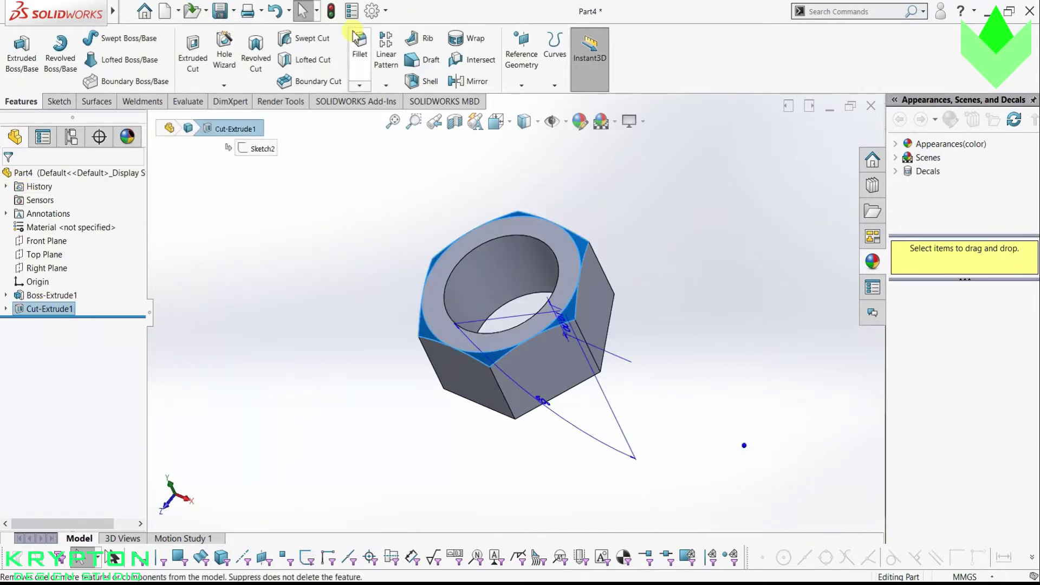
left_click(469, 82)
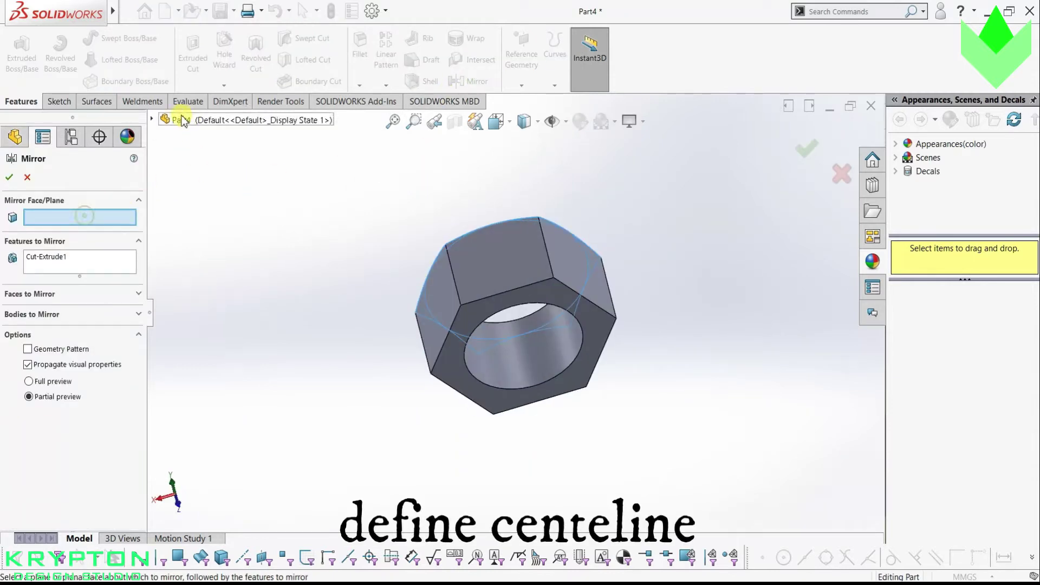
left_click(152, 119)
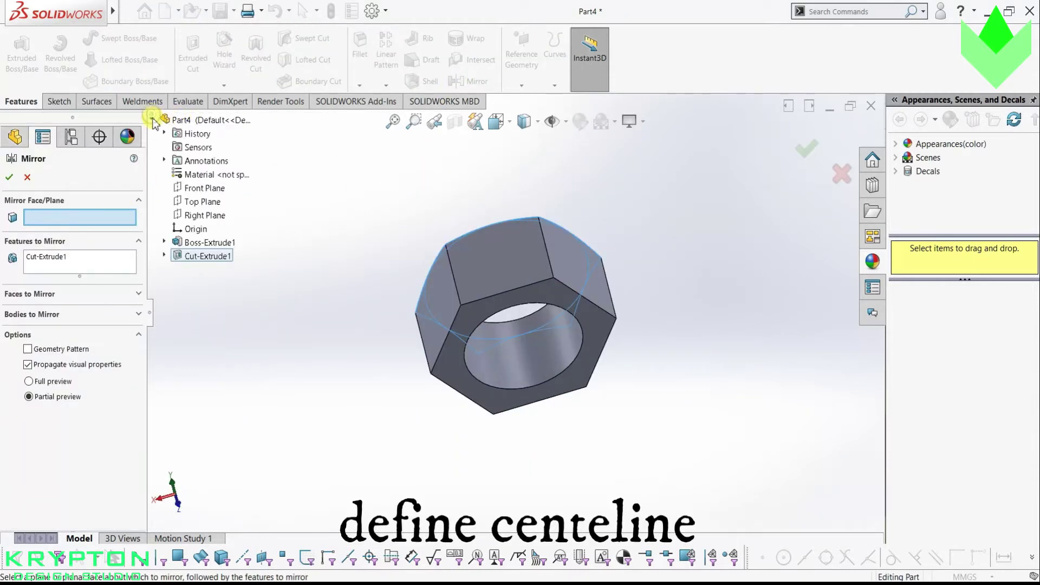
left_click(191, 202)
left_click(10, 177)
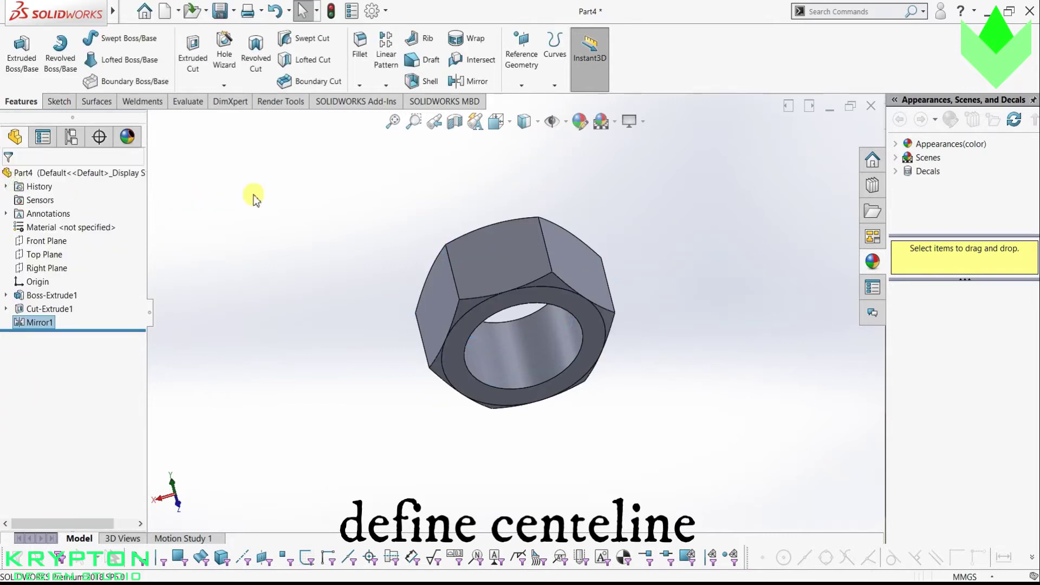
Start a new sketch on the Front Plane, viewed face-on and zoomed to fit.
mouse_move(323, 204)
middle_mouse_down()
mouse_move(336, 318)
mouse_move(594, 434)
mouse_move(645, 365)
mouse_move(480, 325)
mouse_move(489, 320)
mouse_move(461, 241)
middle_mouse_up()
key("ctrl+shift+z")
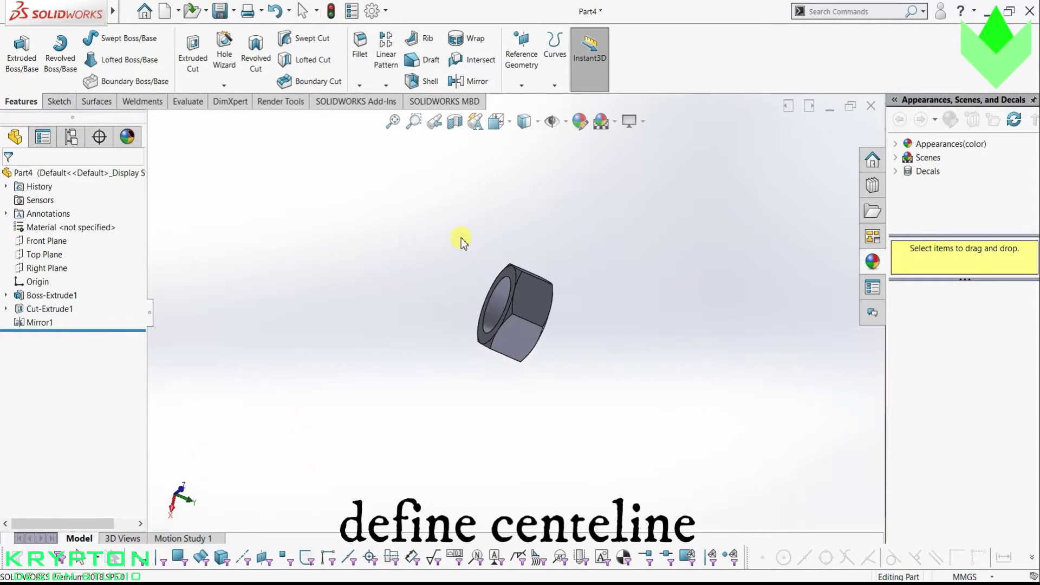
left_click(47, 243)
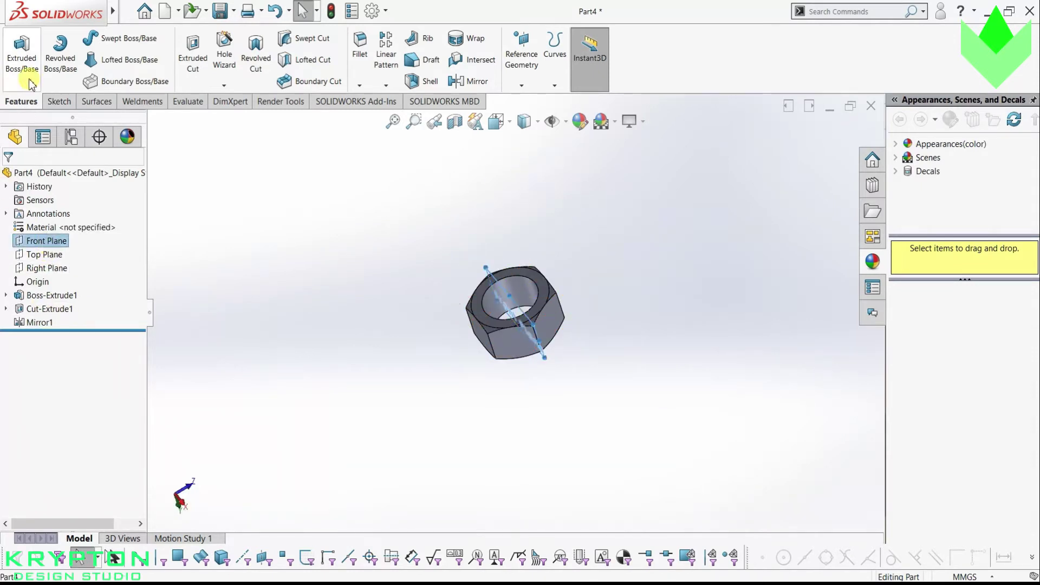
left_click(69, 102)
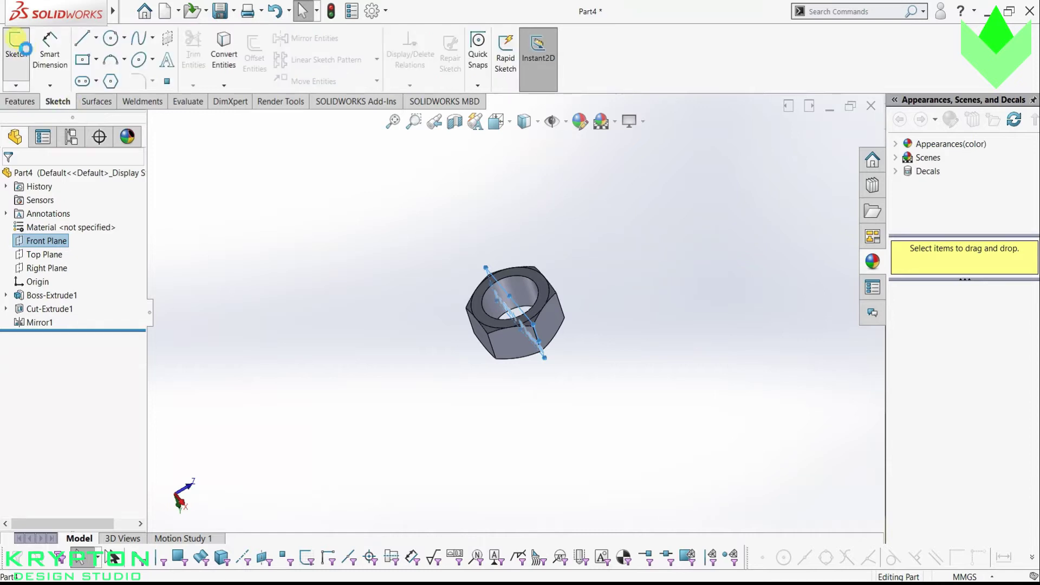
left_click(16, 49)
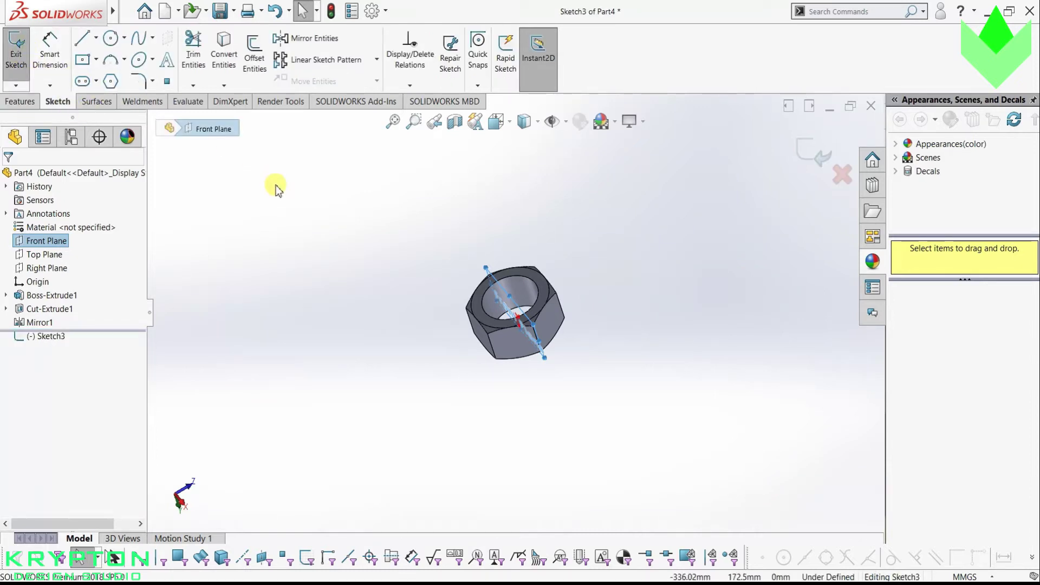
key("ctrl+5")
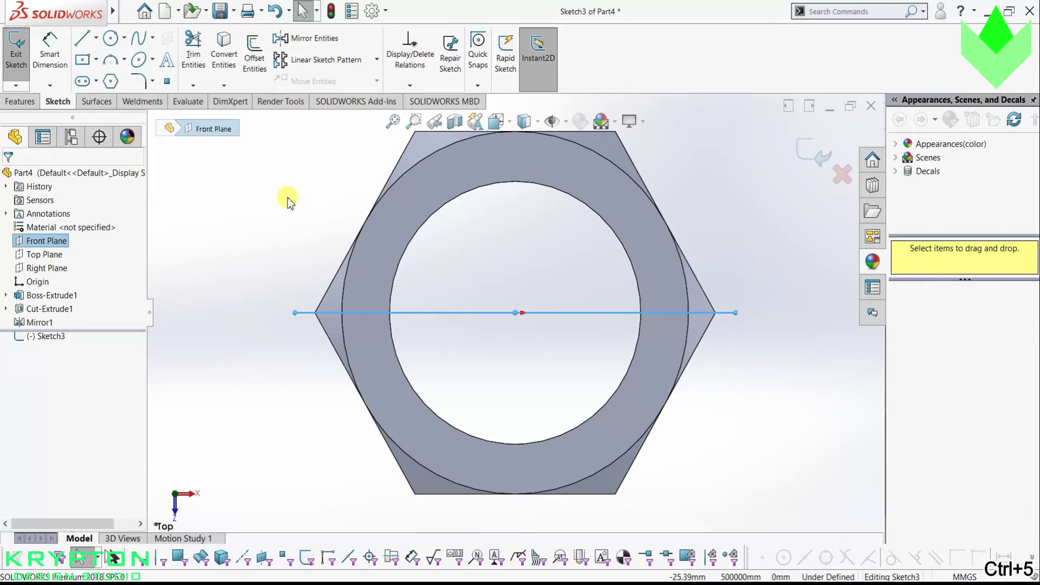
key("ctrl+3")
key("ctrl+2")
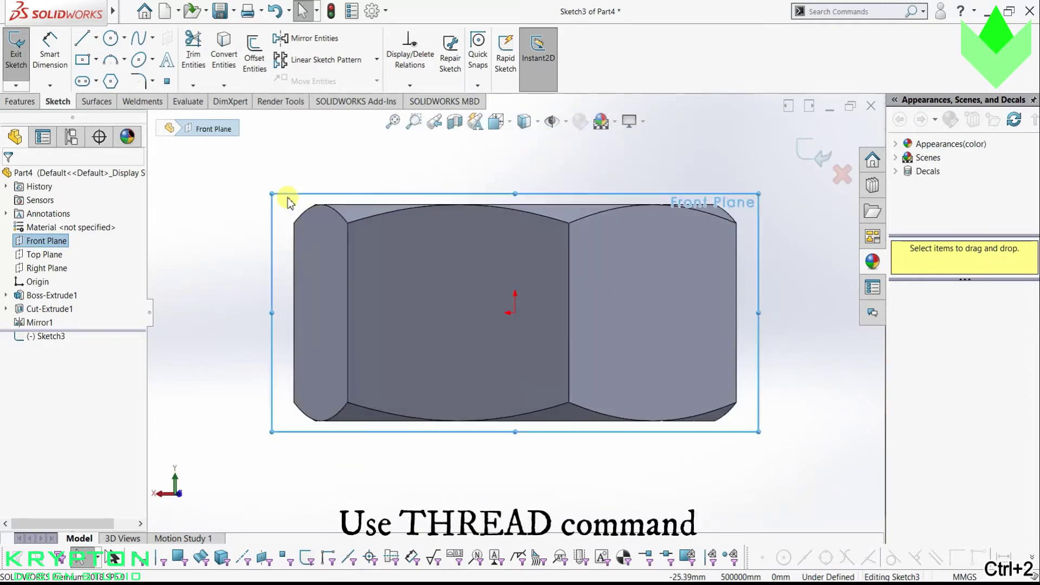
key("z")
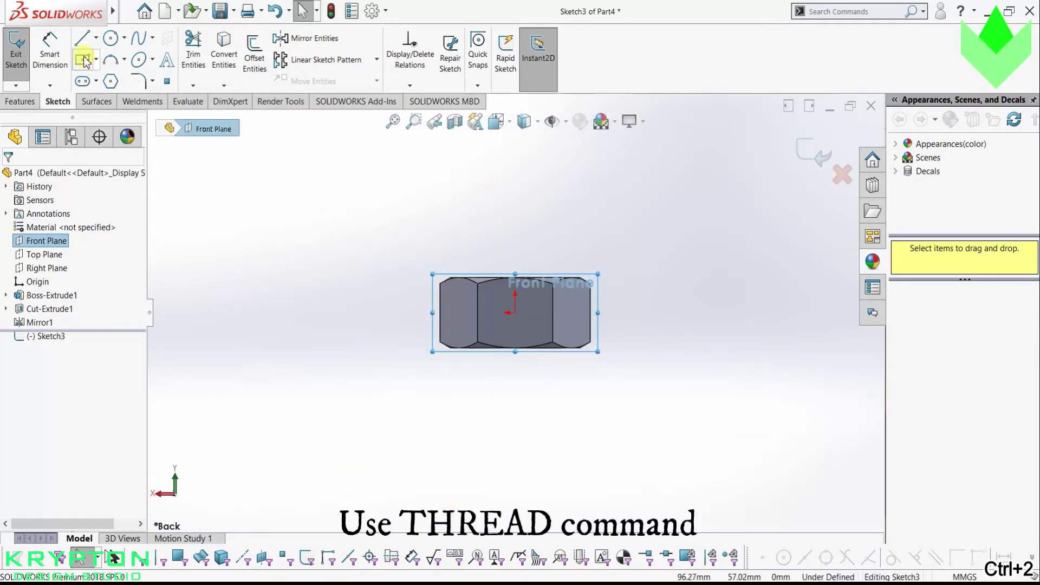
Draw a vertical centerline along the nut's axis and exit Sketch3.
left_click(96, 38)
left_click(102, 67)
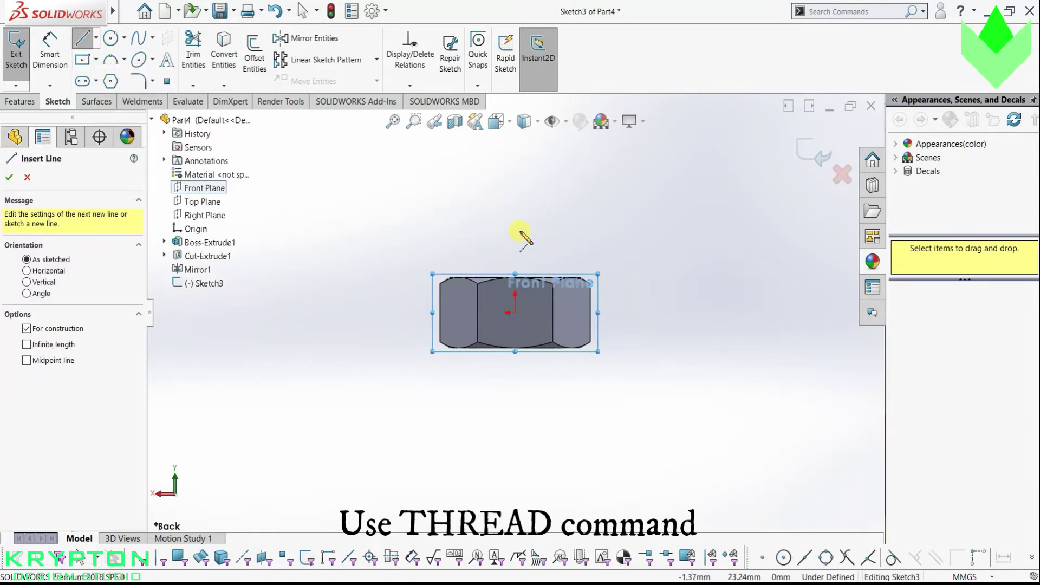
left_click(515, 237)
left_click(516, 400)
left_click(15, 71)
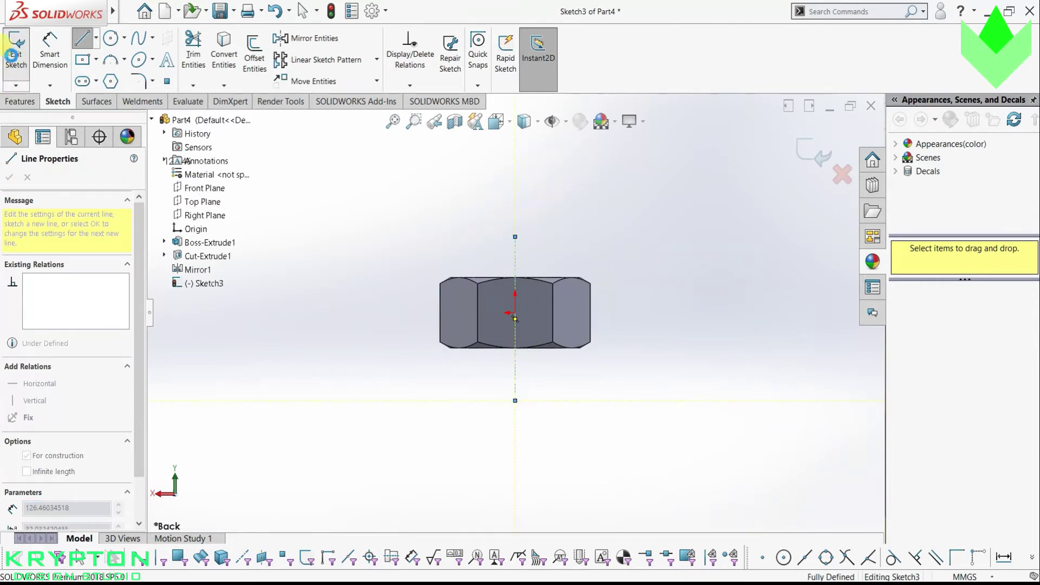
middle_click_drag(358, 209, 390, 333)
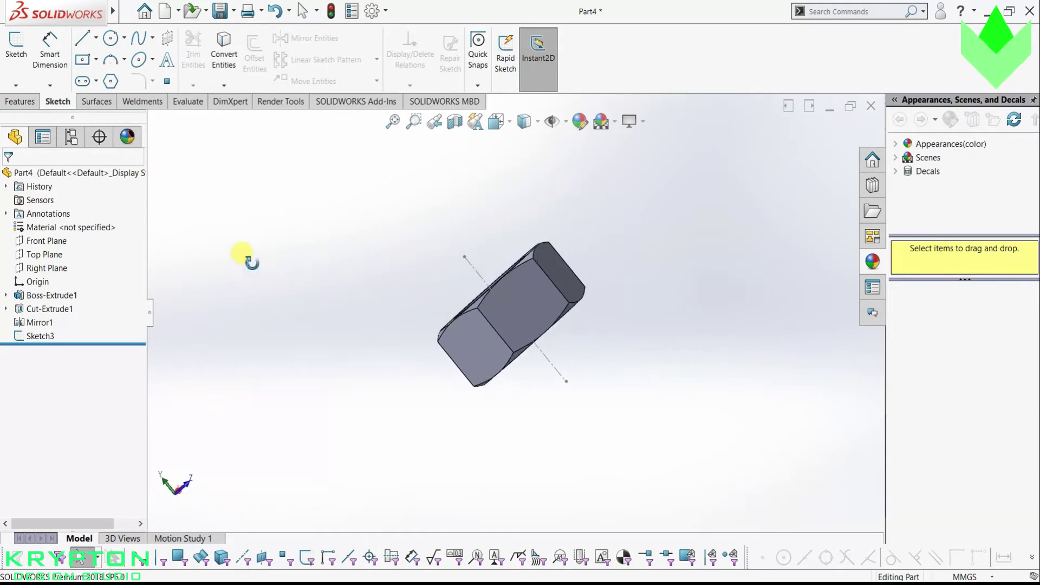
Start a Thread feature from the bore's circular edge.
middle_click_drag(390, 333, 274, 281)
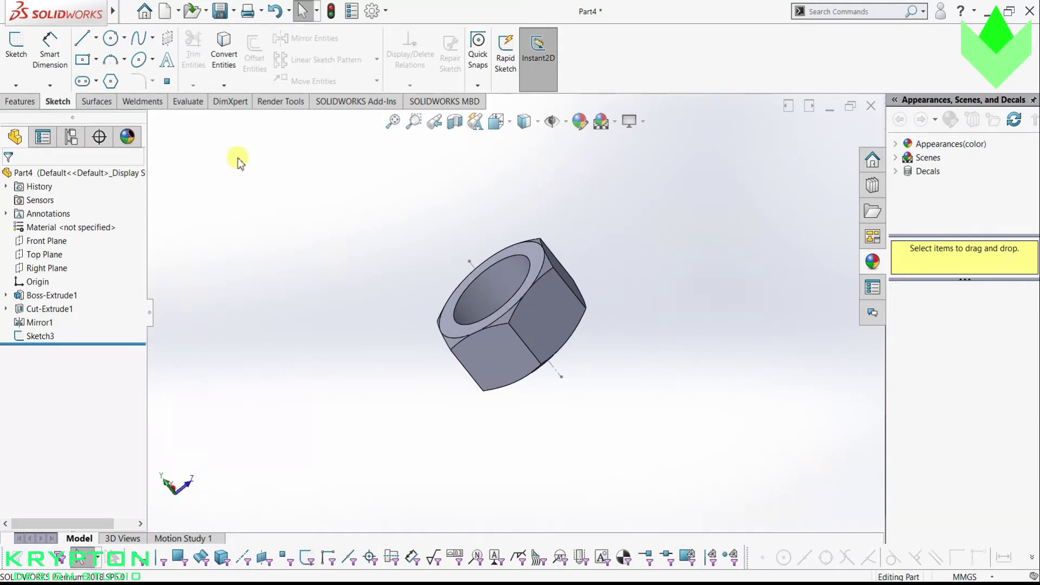
left_click(19, 101)
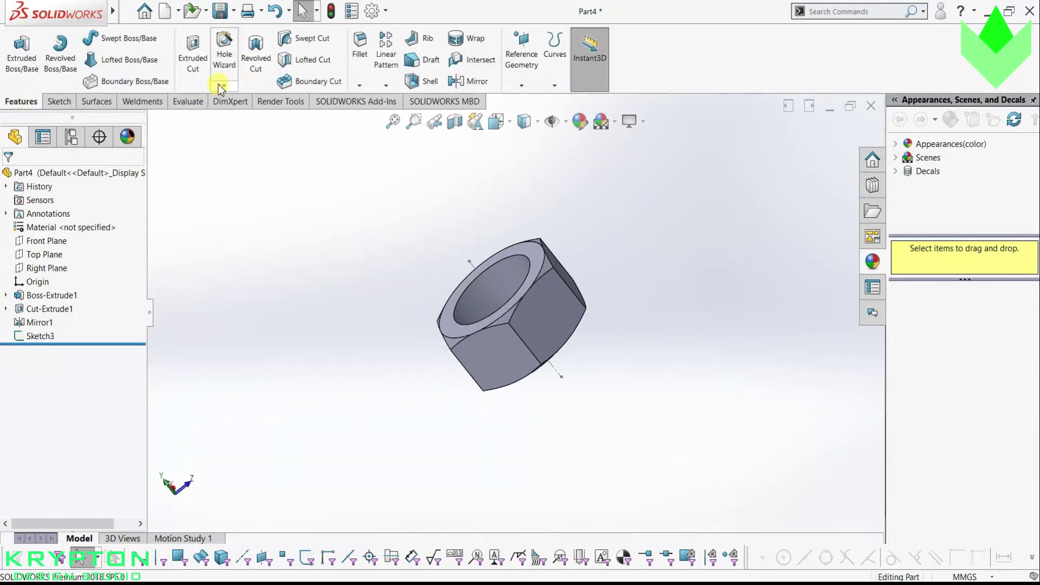
left_click(221, 87)
left_click(245, 129)
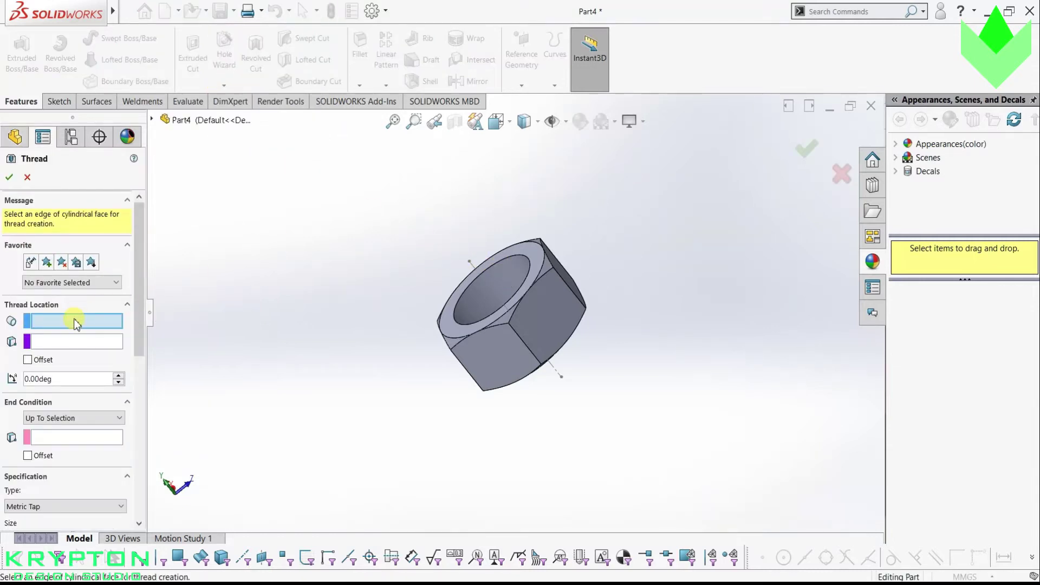
left_click(410, 274)
Use Sketch3 as the thread reference, ending Up To Selection at the opposite bore edge.
left_click(99, 297)
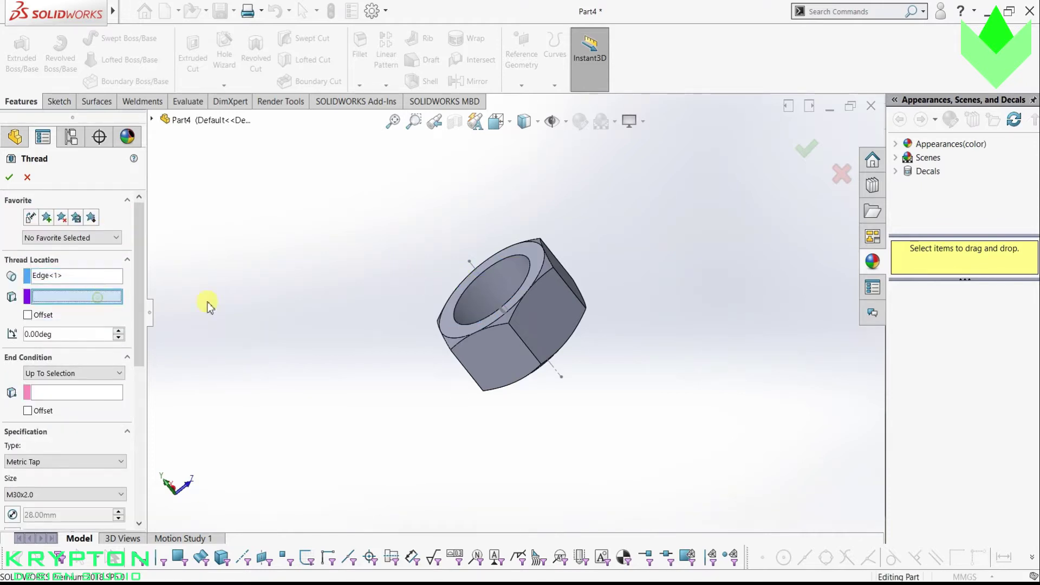
middle_click_drag(209, 302, 262, 237)
left_click(568, 378)
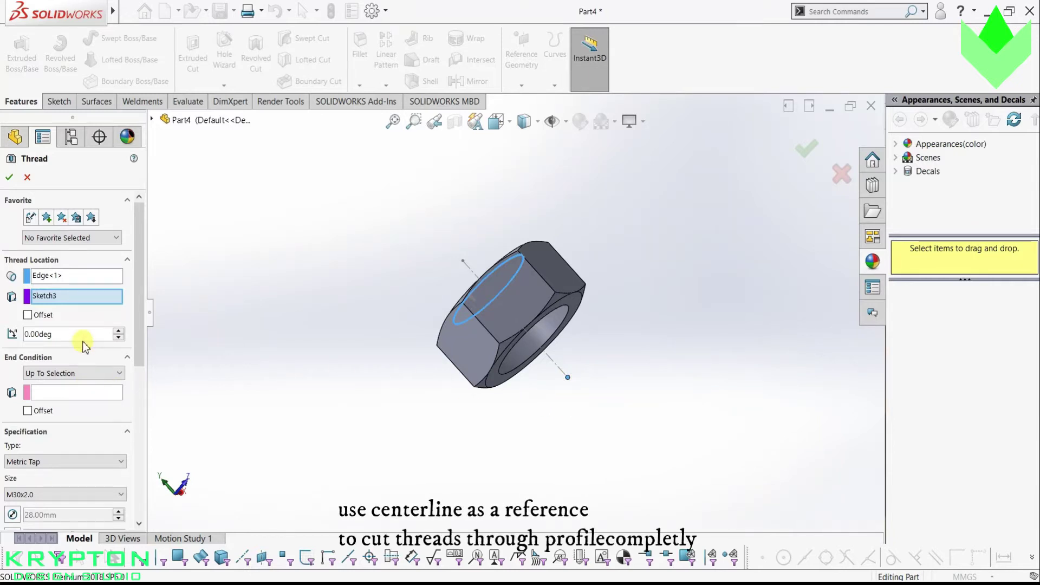
left_click(66, 395)
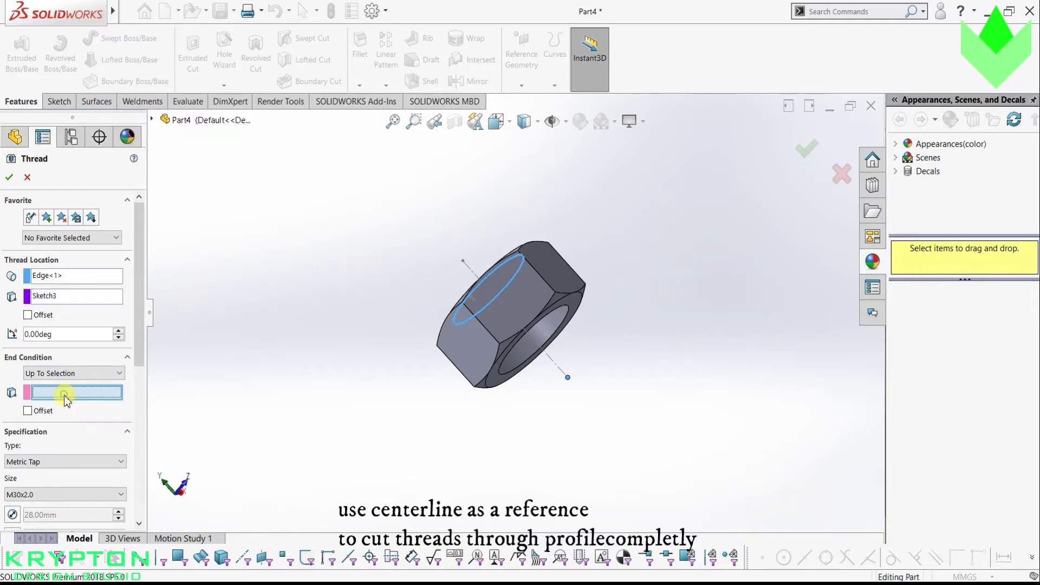
left_click(505, 377)
mouse_move(265, 285)
middle_mouse_down()
mouse_move(337, 353)
mouse_move(268, 343)
middle_mouse_up()
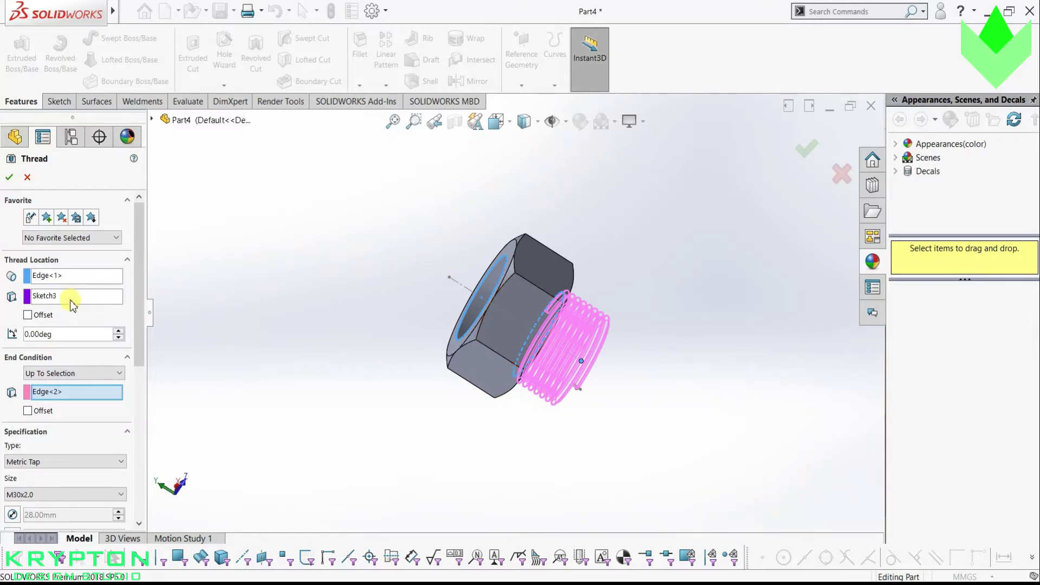
Flip the thread direction so it runs through the nut and check the preview.
left_click(54, 298)
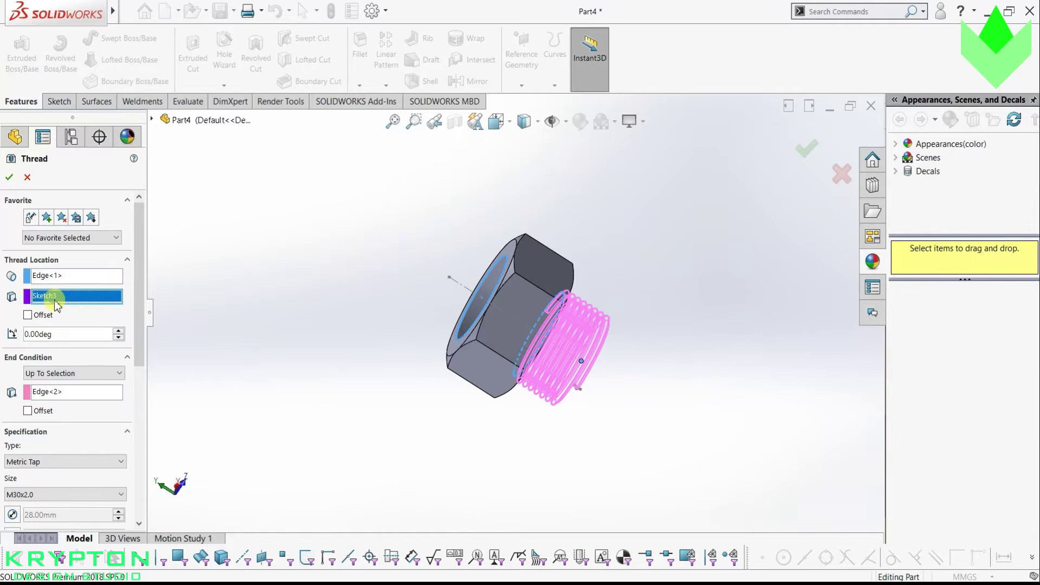
left_click(450, 278)
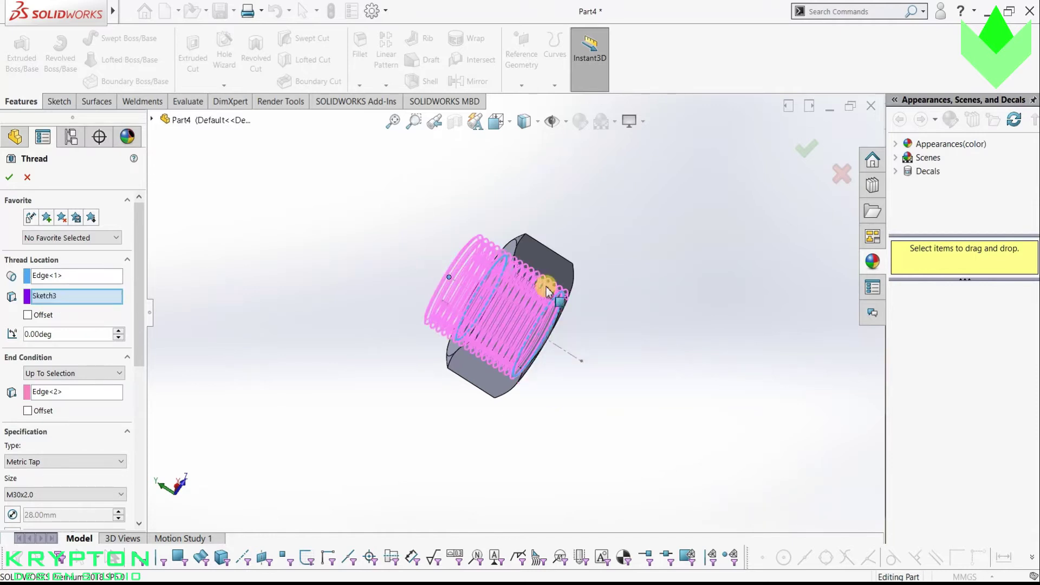
scroll(494, 319, "down", 3)
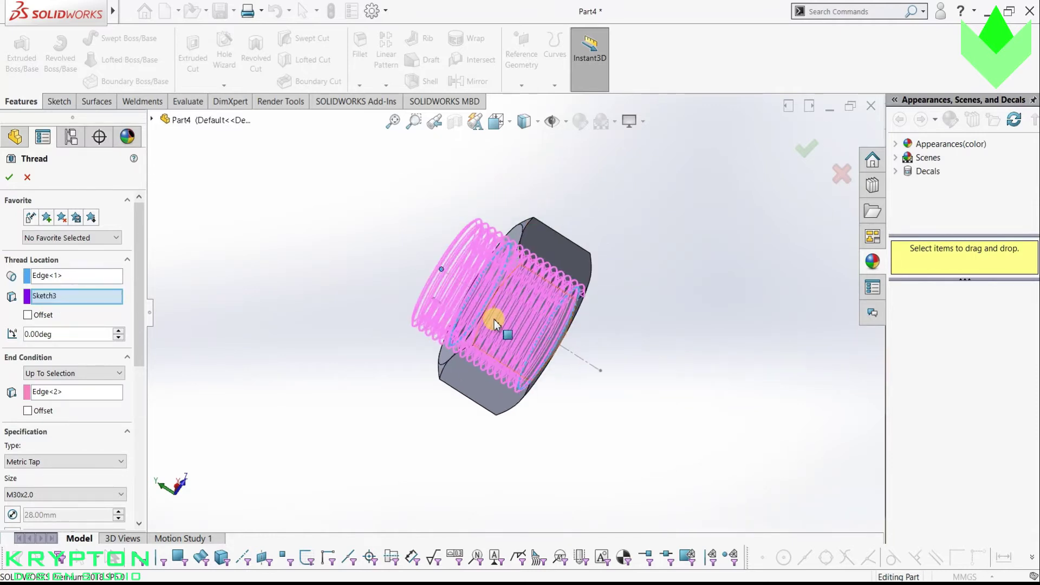
scroll(500, 320, "down", 1)
mouse_move(500, 320)
middle_mouse_down()
mouse_move(483, 337)
mouse_move(418, 290)
mouse_move(499, 317)
mouse_move(488, 309)
mouse_move(529, 337)
middle_mouse_up()
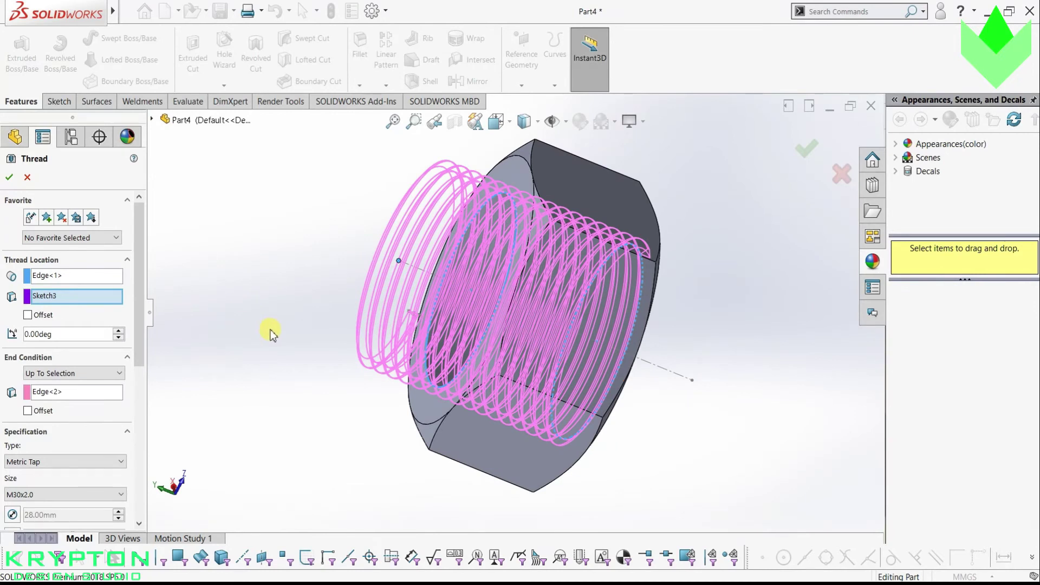
scroll(287, 336, "up", 3)
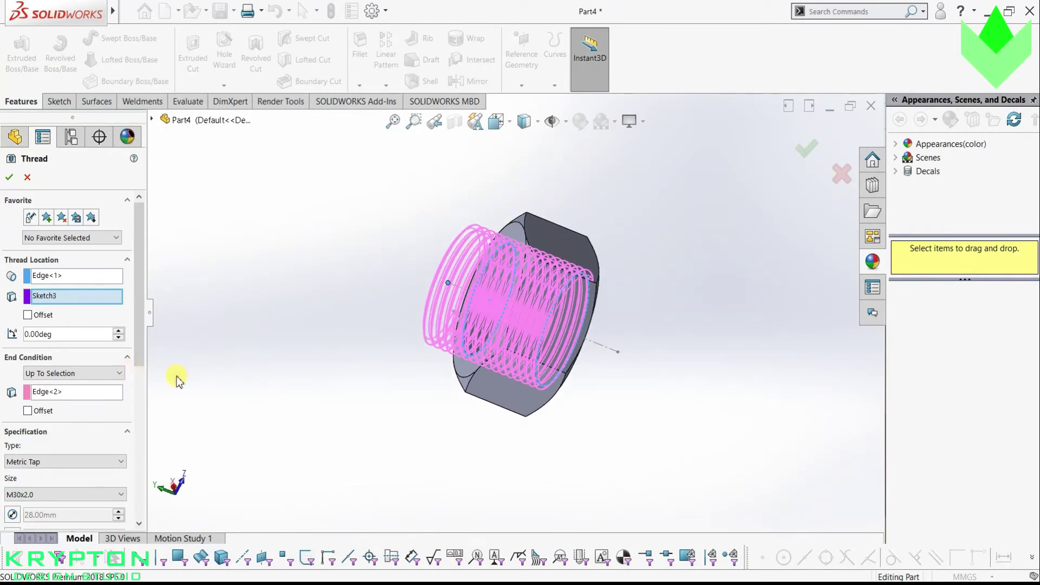
mouse_move(140, 349)
left_mouse_down()
mouse_move(150, 456)
mouse_move(148, 413)
left_mouse_up()
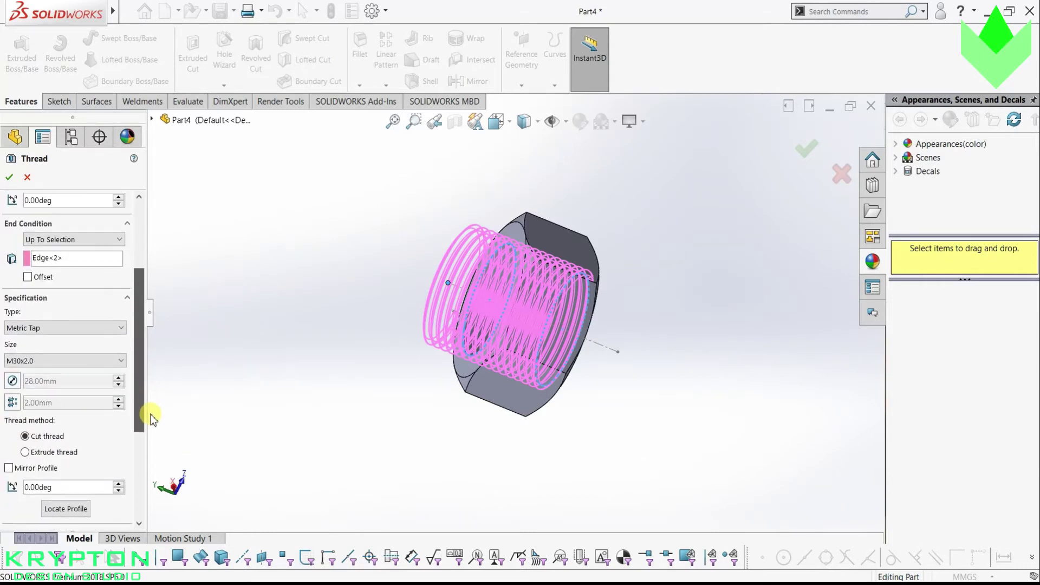
Keep Metric Tap type and try thread sizes M12x1.5 and M20x2.5.
left_click(89, 328)
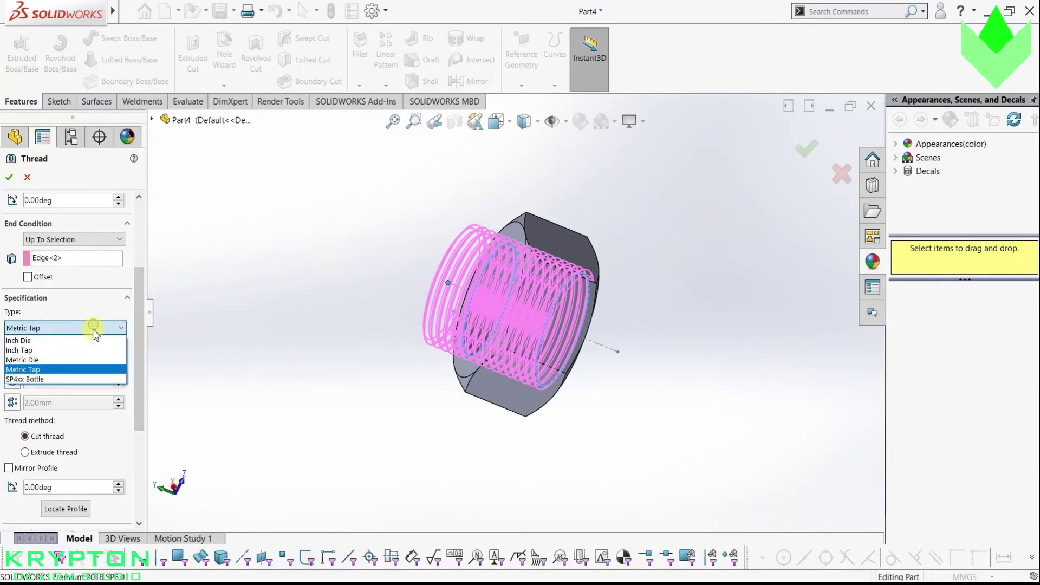
left_click(47, 369)
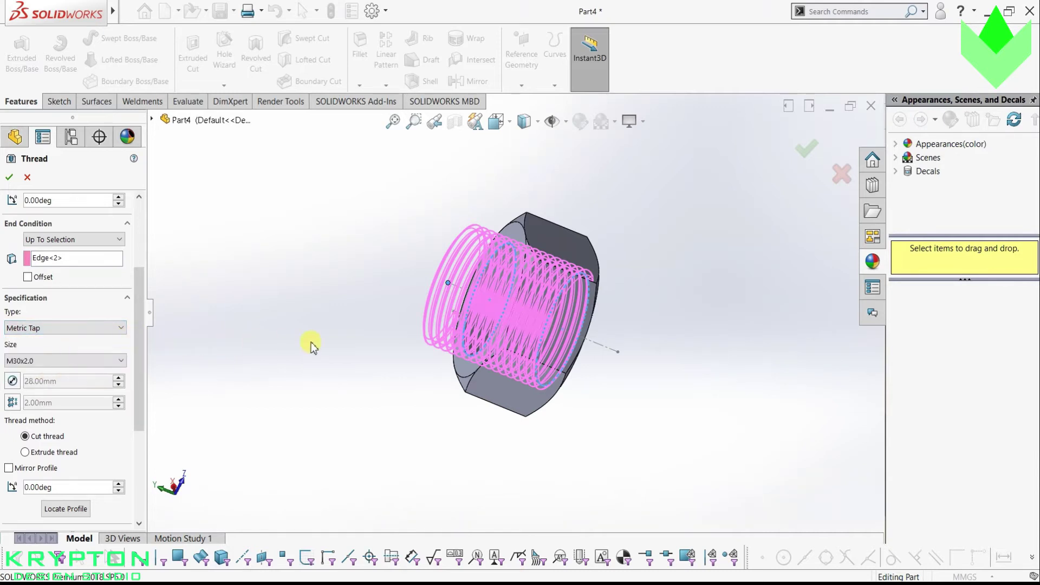
left_click(61, 361)
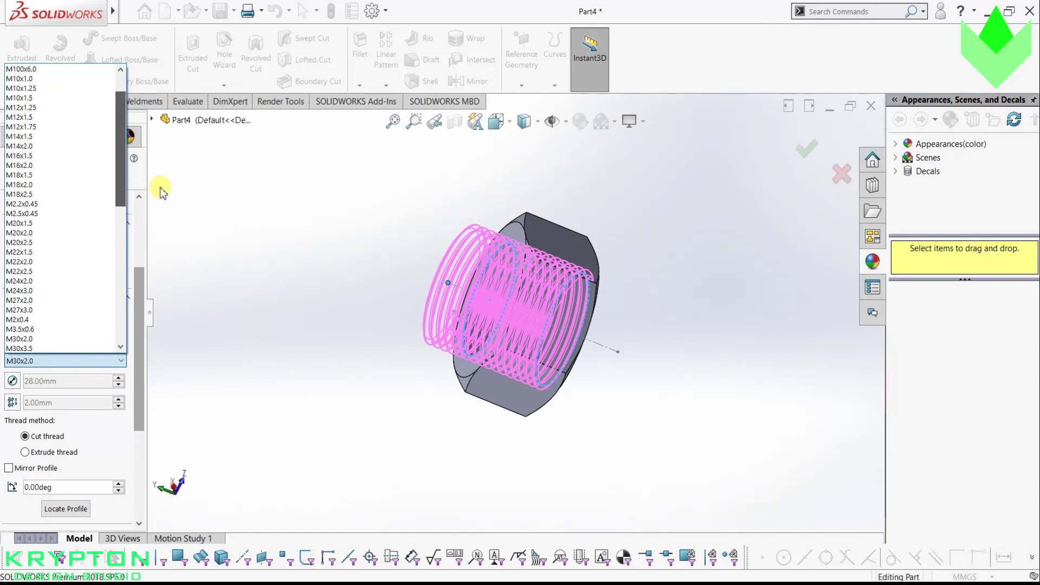
scroll(108, 138, "up", 2)
scroll(70, 151, "up", 3)
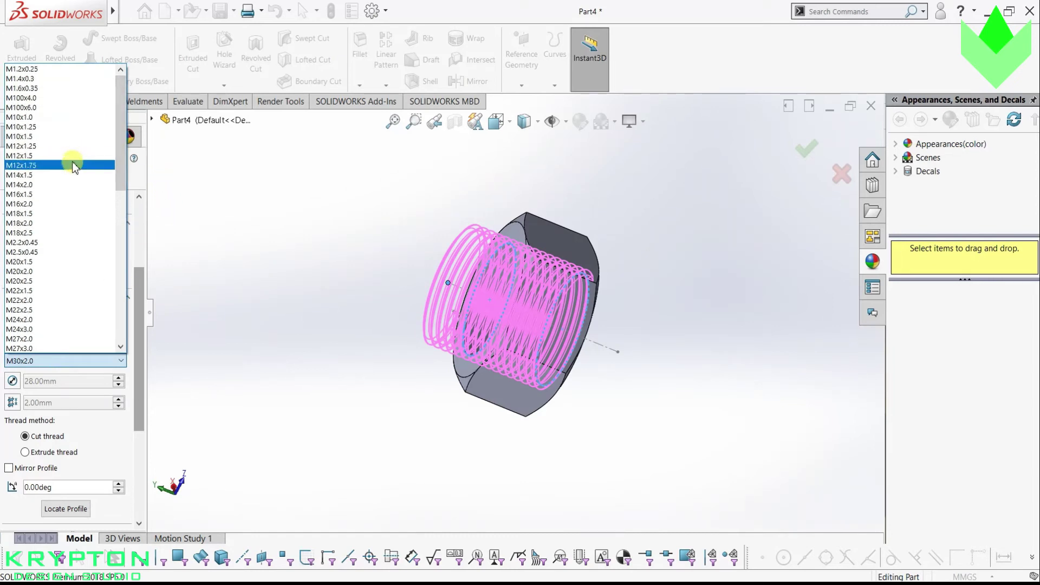
left_click(69, 156)
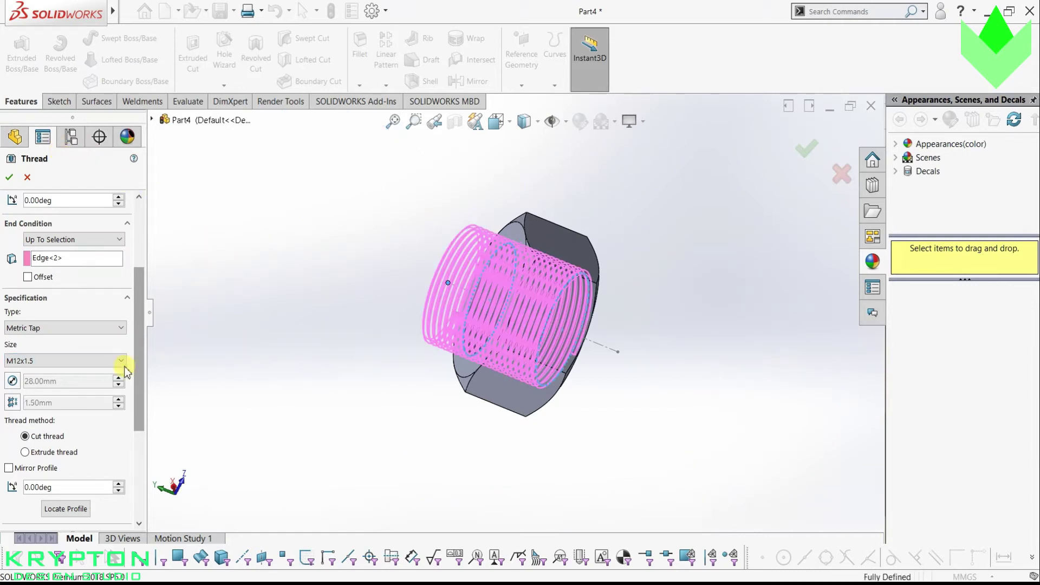
left_click(89, 363)
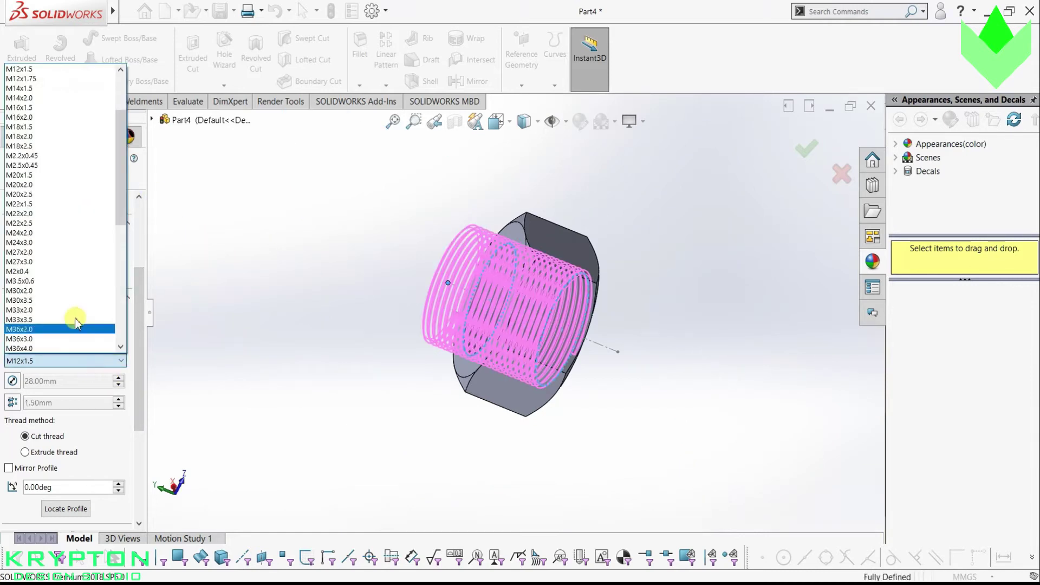
left_click(40, 194)
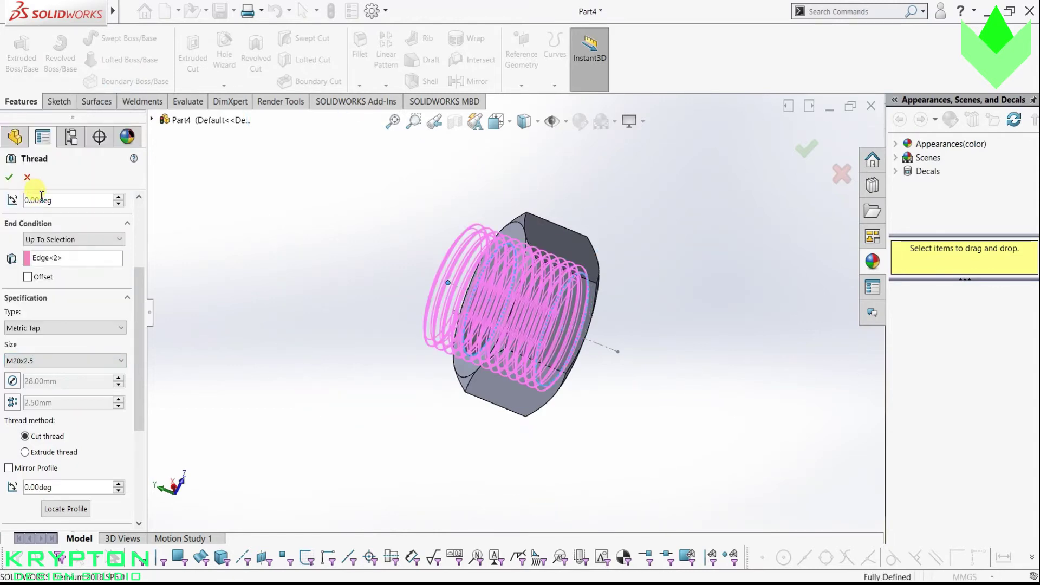
Try M36x2.0, then settle on M24x3.0 as the thread size.
left_click(55, 355)
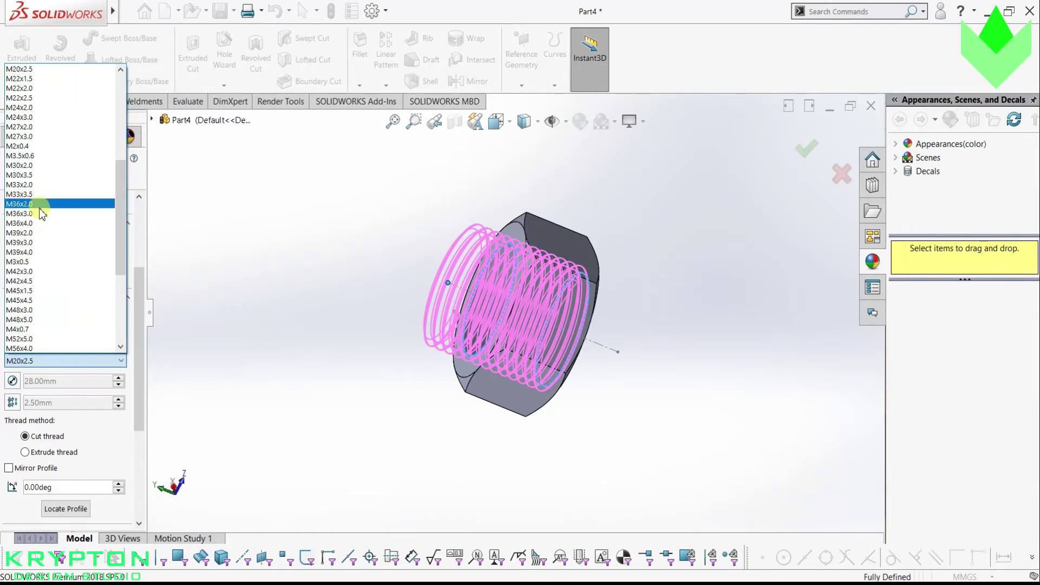
left_click(40, 205)
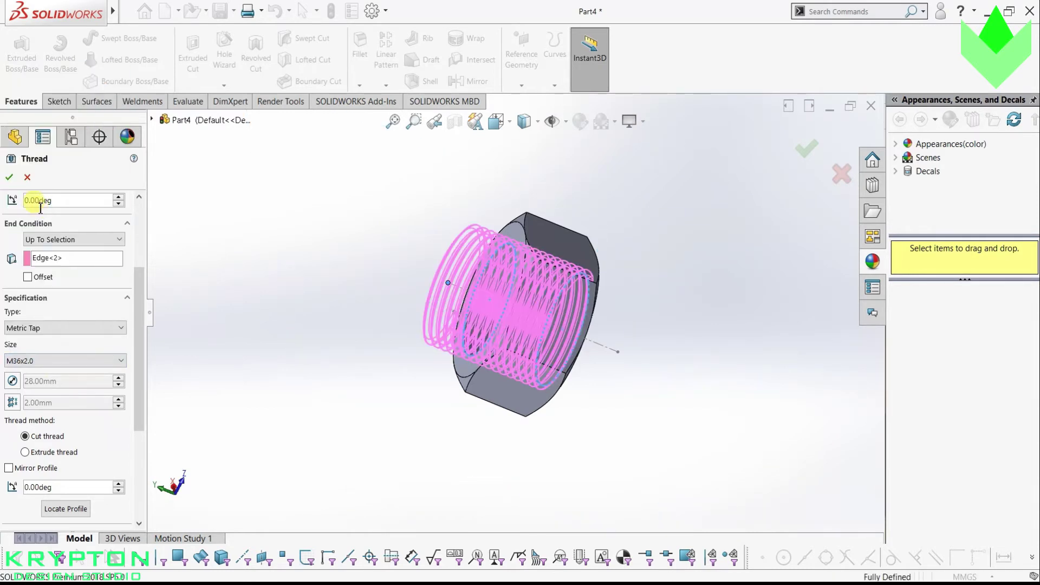
left_click(63, 360)
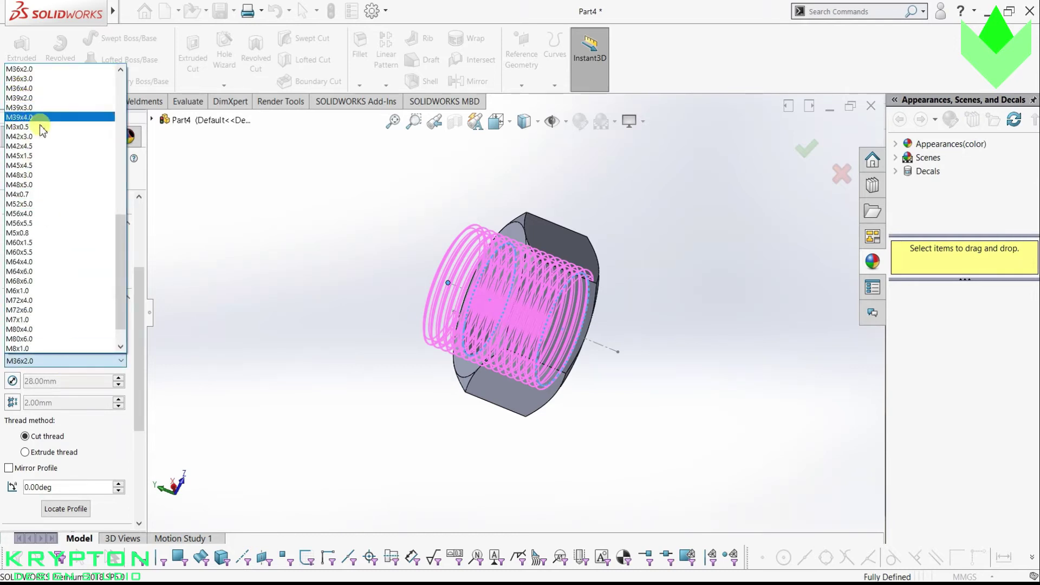
scroll(29, 206, "up", 1)
scroll(28, 206, "up", 3)
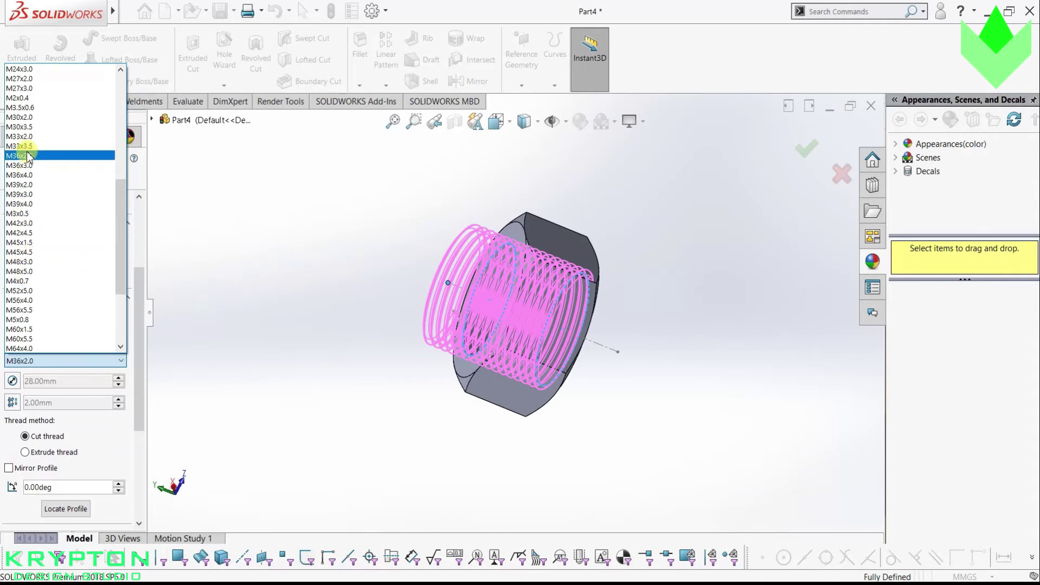
left_click(29, 70)
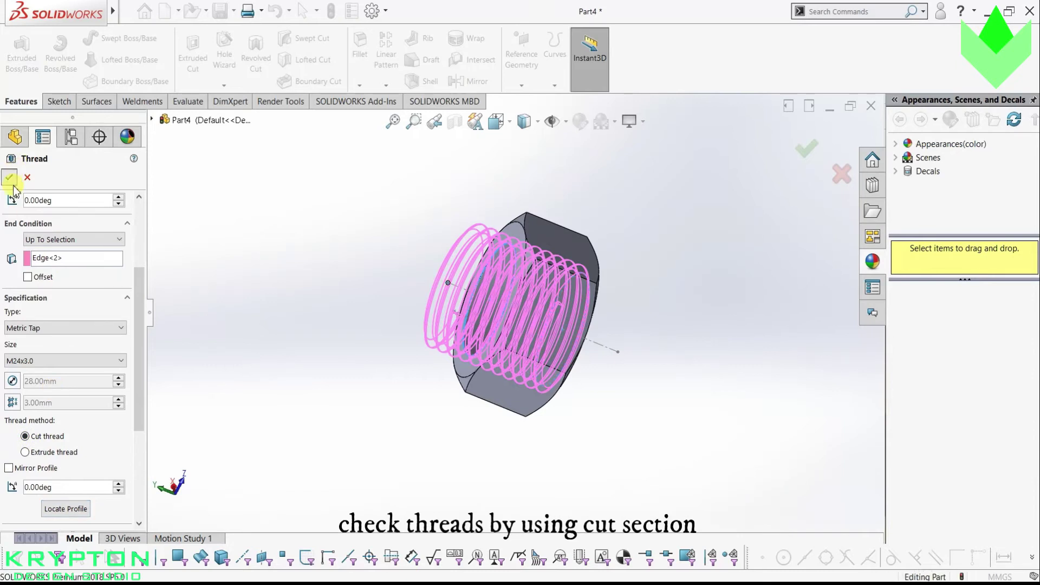
Orbit and zoom around the nut to inspect the M24x3.0 threaded bore and hex sides.
mouse_move(276, 245)
middle_mouse_down()
mouse_move(496, 265)
mouse_move(323, 165)
middle_mouse_up()
scroll(503, 257, "down", 5)
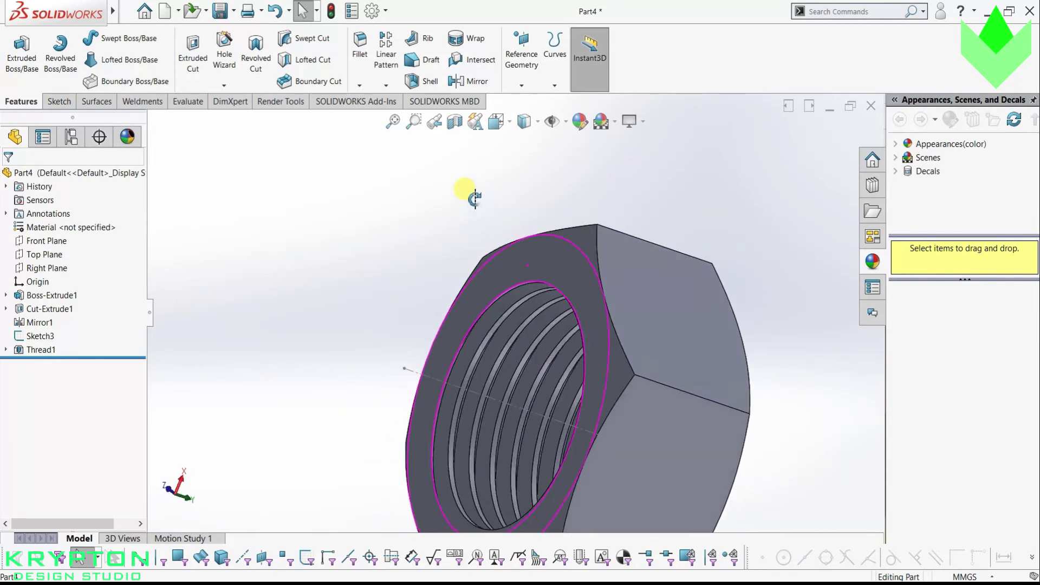
scroll(320, 167, "up", 5)
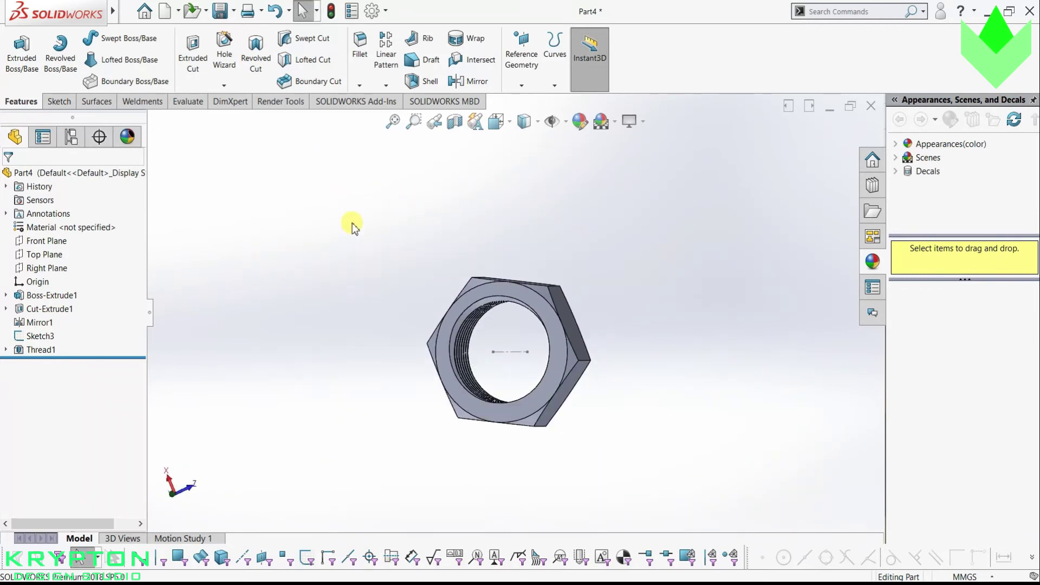
middle_click_drag(352, 225, 311, 214)
right_click(493, 355)
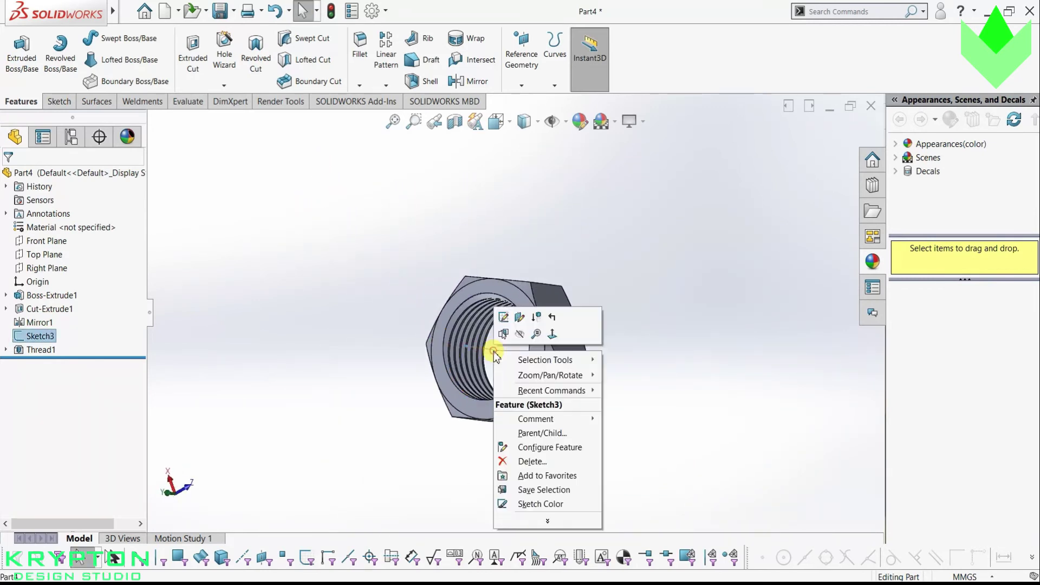
left_click(662, 295)
mouse_move(662, 295)
middle_mouse_down()
mouse_move(606, 319)
mouse_move(504, 329)
mouse_move(425, 241)
mouse_move(430, 311)
mouse_move(417, 378)
mouse_move(429, 430)
middle_mouse_up()
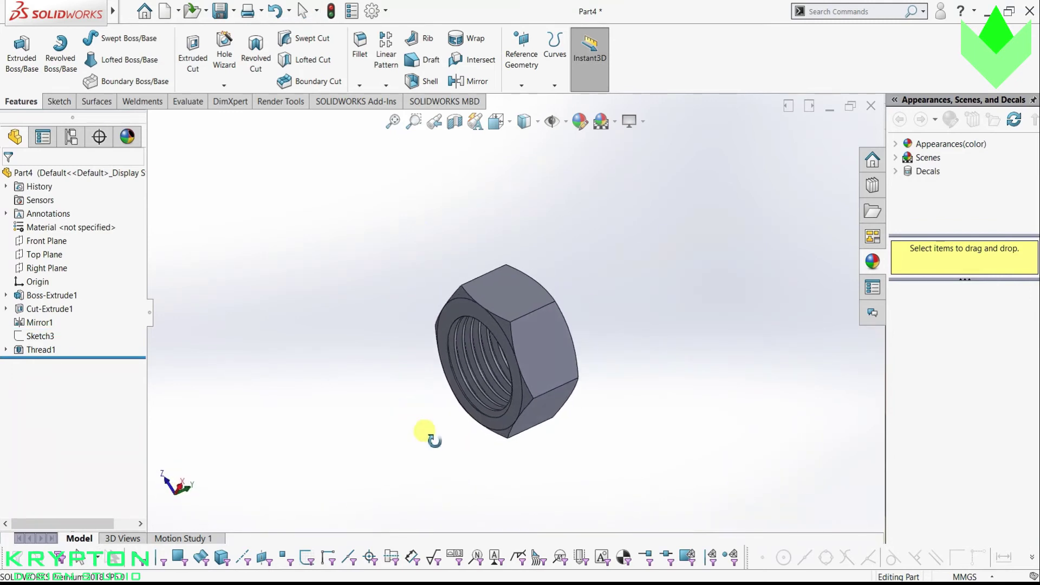
left_click(454, 121)
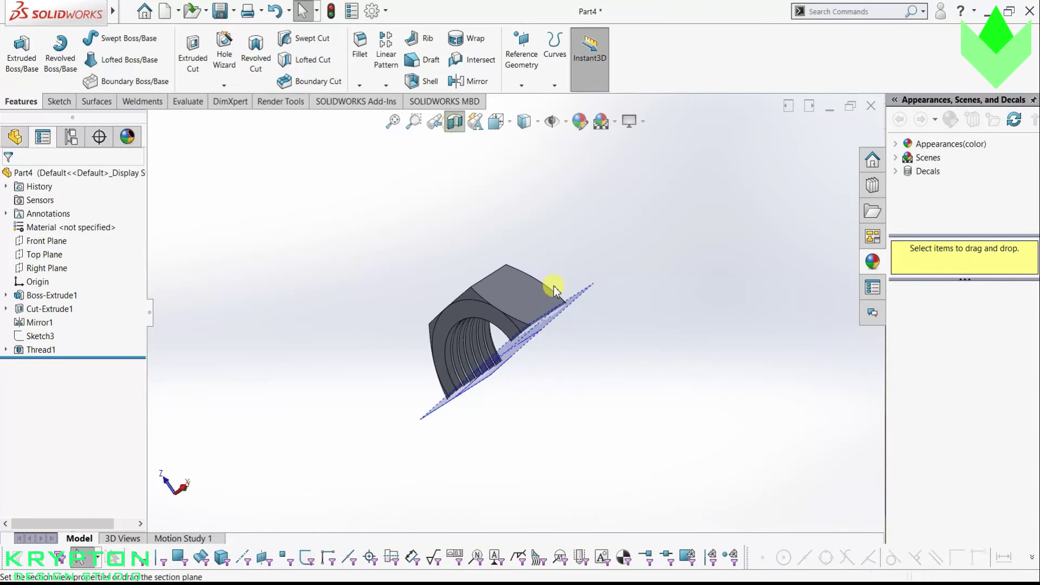
middle_click_drag(473, 298, 483, 190)
key("ctrl+8")
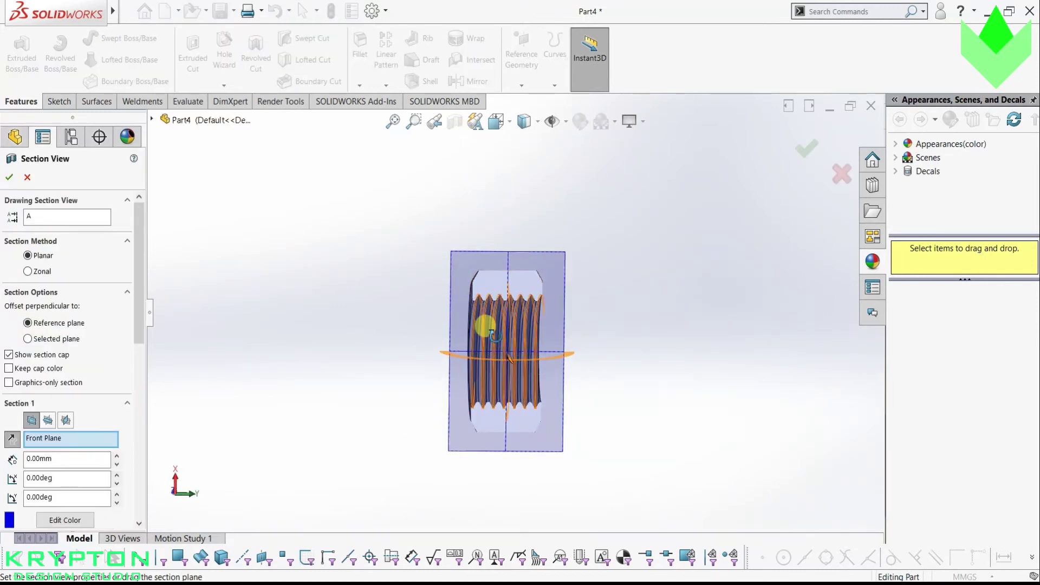
middle_click_drag(485, 328, 492, 414)
key("ctrl+1")
key("ctrl+2")
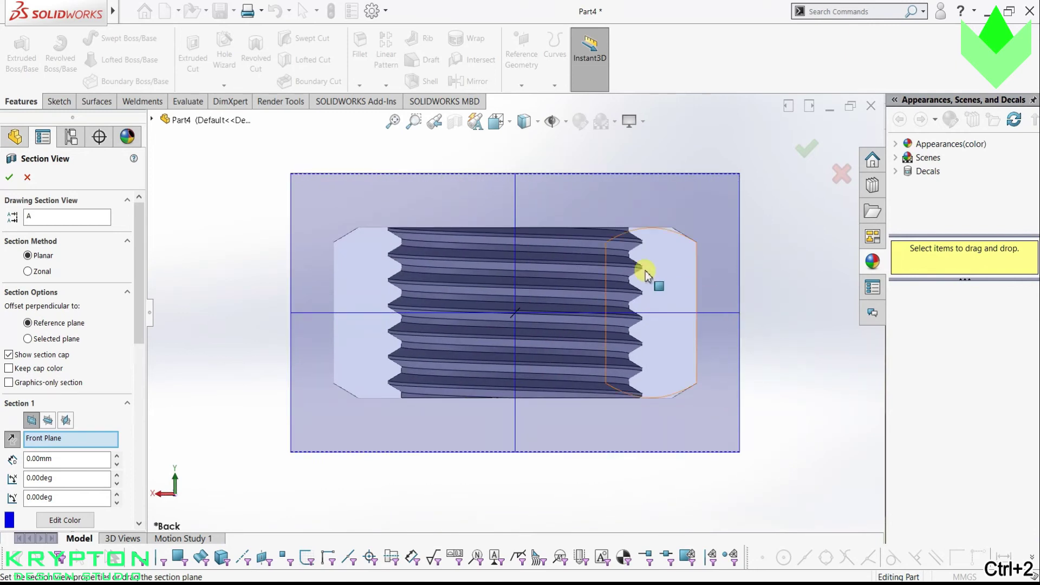
scroll(645, 273, "down", 3)
scroll(604, 239, "down", 2)
scroll(573, 214, "up", 3)
scroll(615, 330, "up", 1)
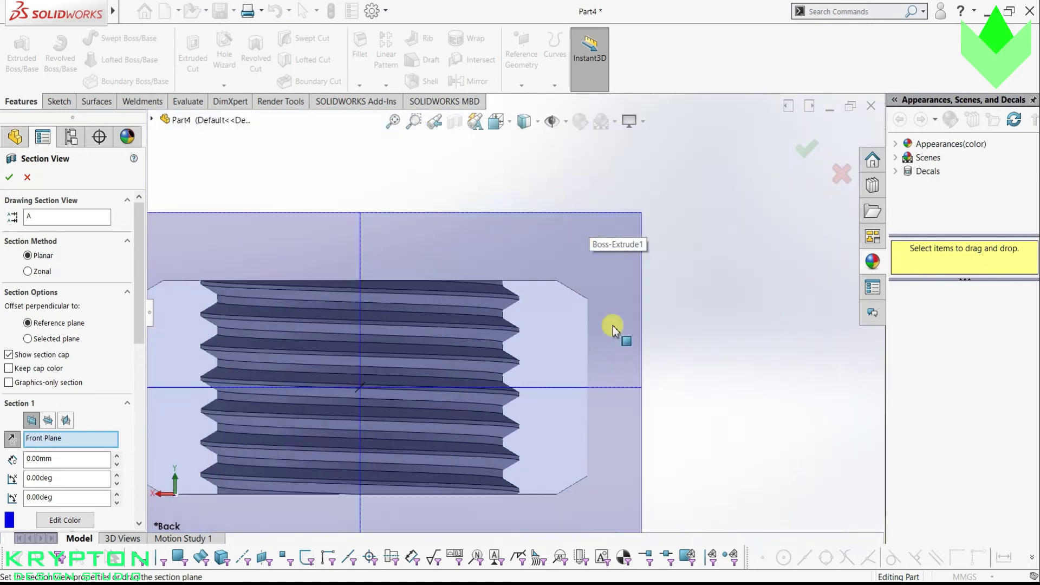
middle_click_drag(573, 260, 583, 387)
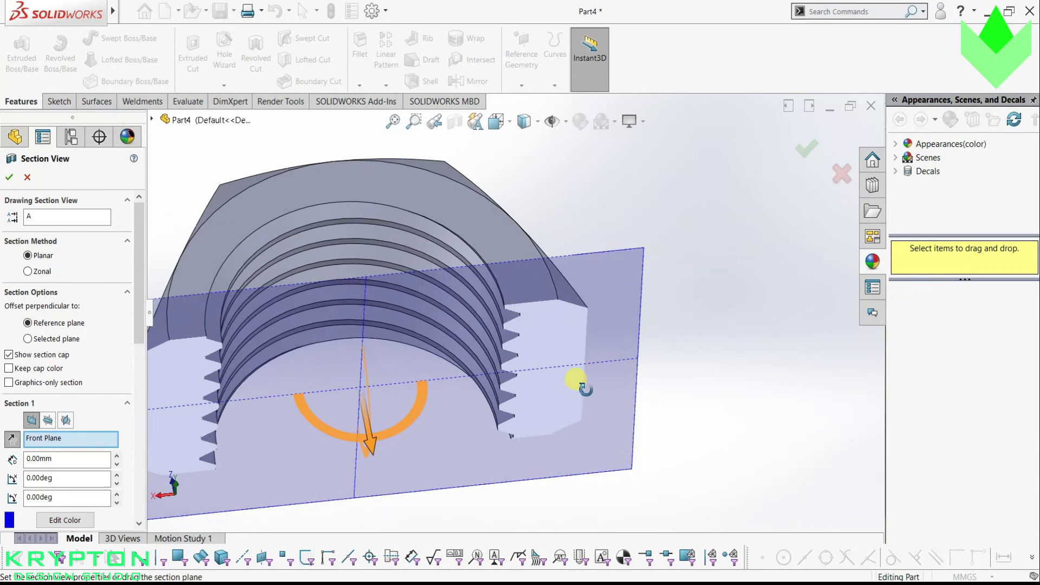
left_click(8, 177)
mouse_move(472, 352)
middle_mouse_down()
mouse_move(400, 213)
mouse_move(377, 249)
mouse_move(425, 268)
mouse_move(378, 267)
mouse_move(418, 376)
mouse_move(455, 282)
middle_mouse_up()
left_click(454, 122)
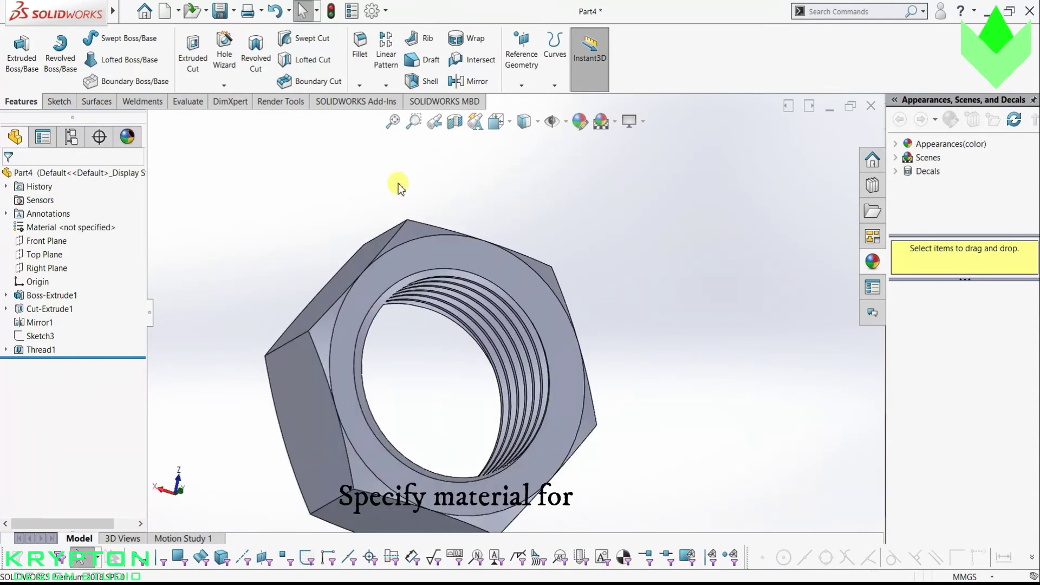
Apply the Metal > Bronze > brushed bronze appearance to the hex nut.
mouse_move(453, 209)
middle_mouse_down()
mouse_move(433, 211)
mouse_move(378, 170)
mouse_move(495, 325)
mouse_move(423, 390)
mouse_move(375, 372)
mouse_move(348, 248)
mouse_move(464, 297)
mouse_move(603, 244)
middle_mouse_up()
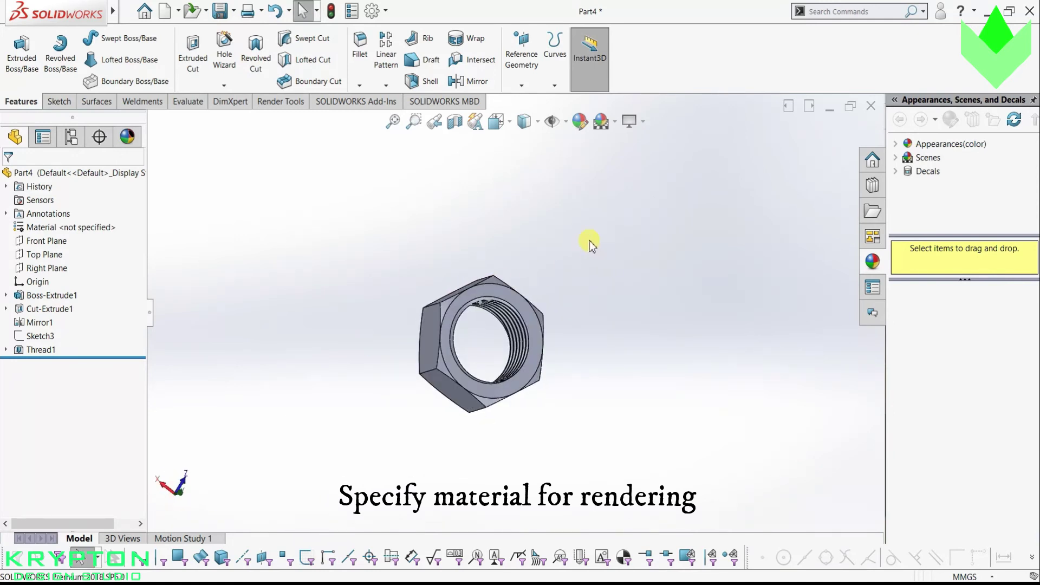
left_click(127, 136)
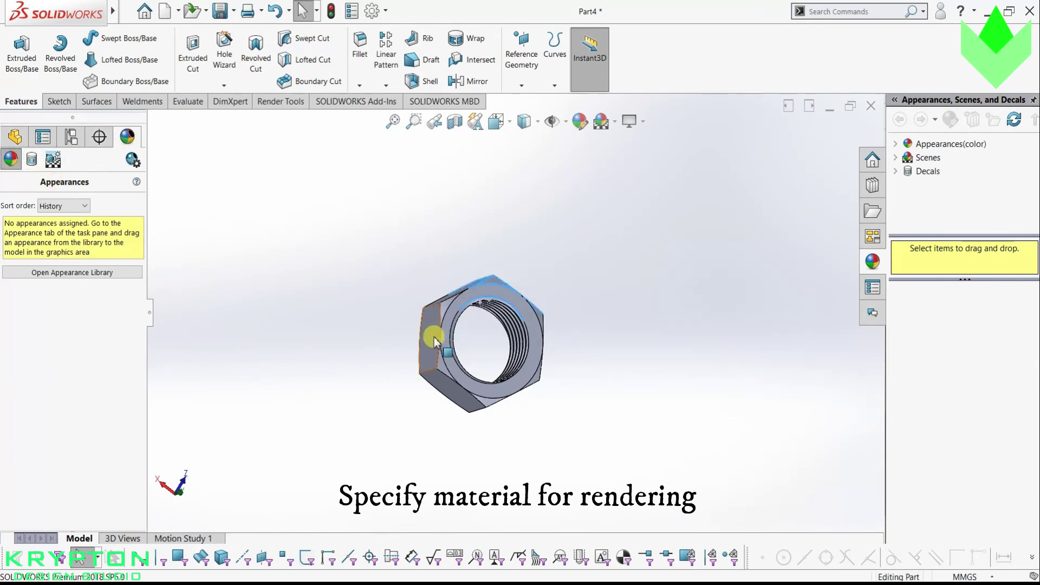
left_click(931, 144)
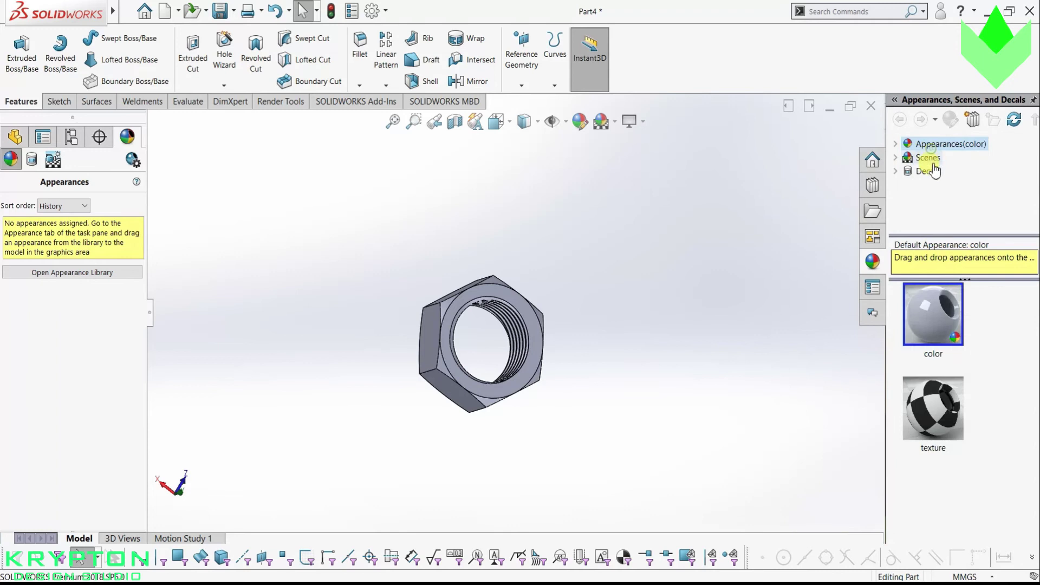
left_click(895, 144)
left_click(909, 171)
left_click(935, 199)
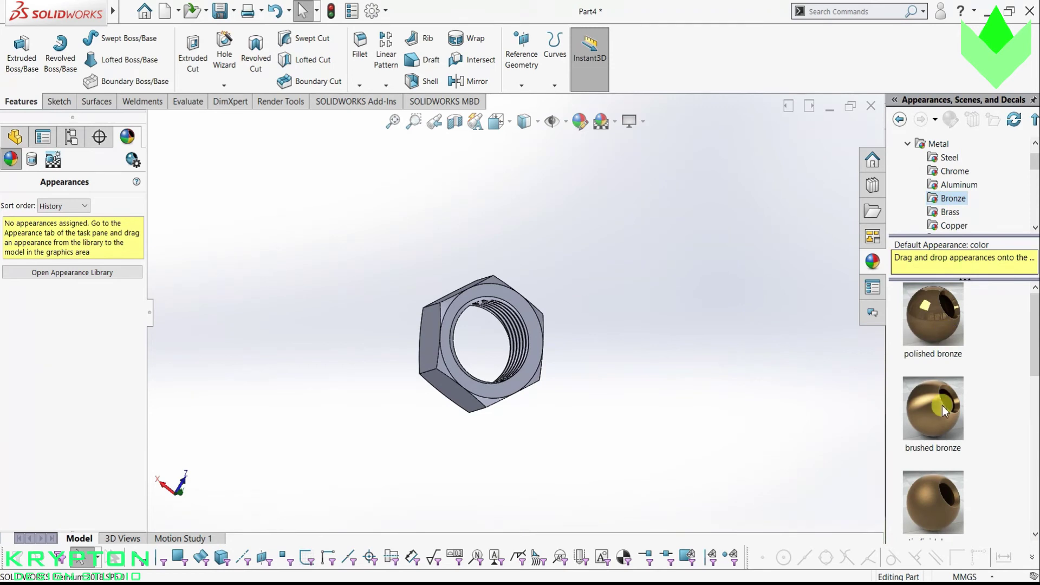
double_click(943, 412)
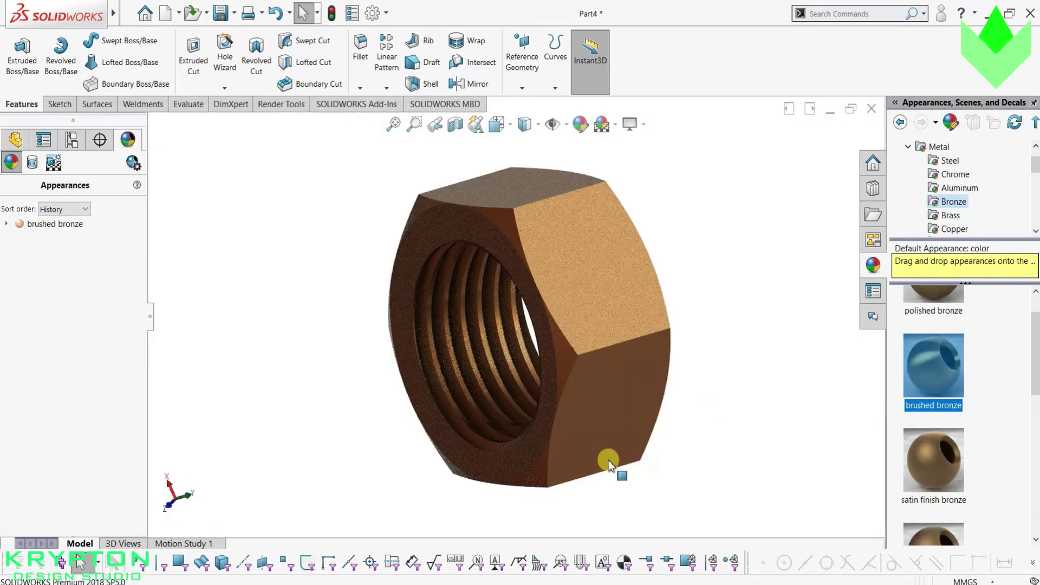
scroll(262, 350, "up", 3)
mouse_move(323, 353)
middle_mouse_down()
mouse_move(659, 367)
mouse_move(675, 363)
mouse_move(667, 358)
middle_mouse_up()
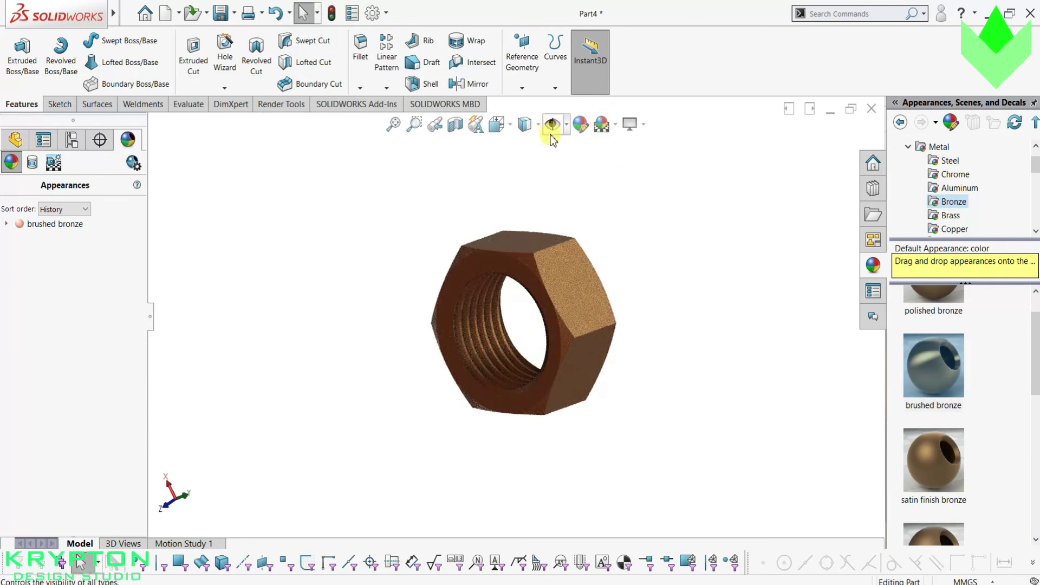
View the nut isometrically and try the Shaded and Shaded With Edges display styles.
key("ctrl+7")
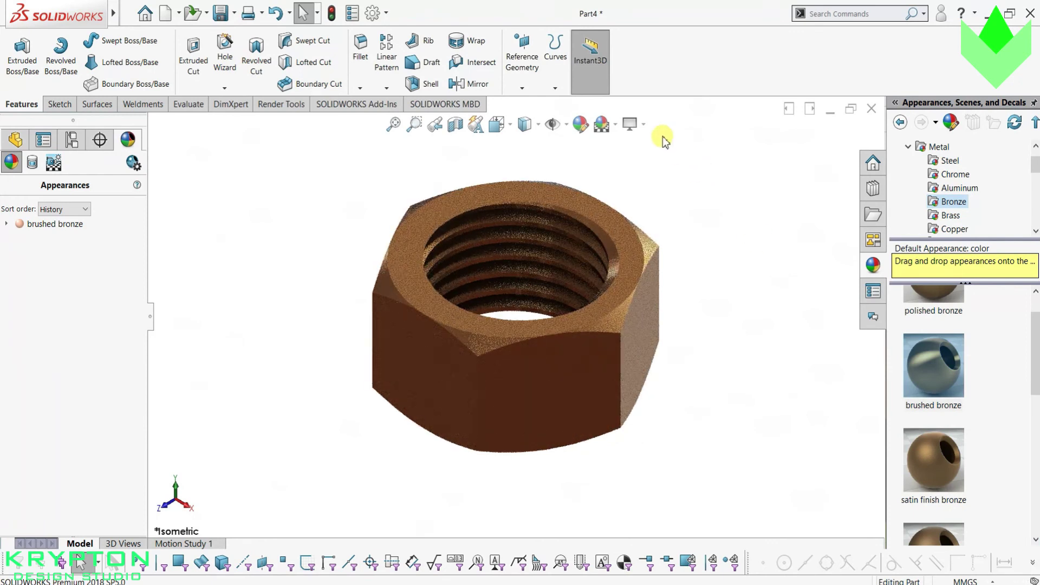
left_click(538, 129)
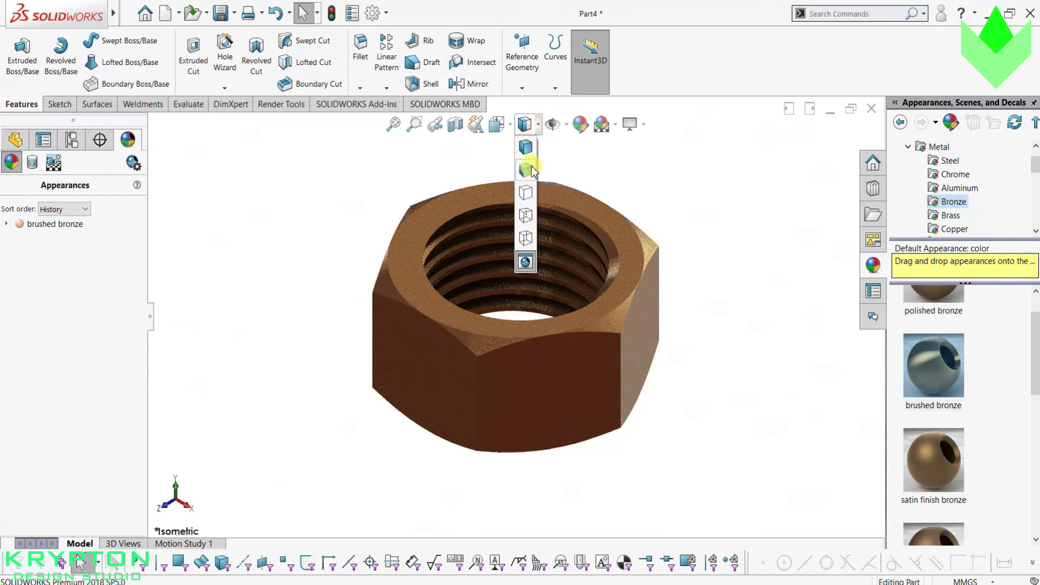
left_click(529, 168)
left_click(525, 125)
left_click(533, 142)
Return the nut to shaded display and show the Brass appearances under Metal.
left_click(540, 124)
left_click(524, 260)
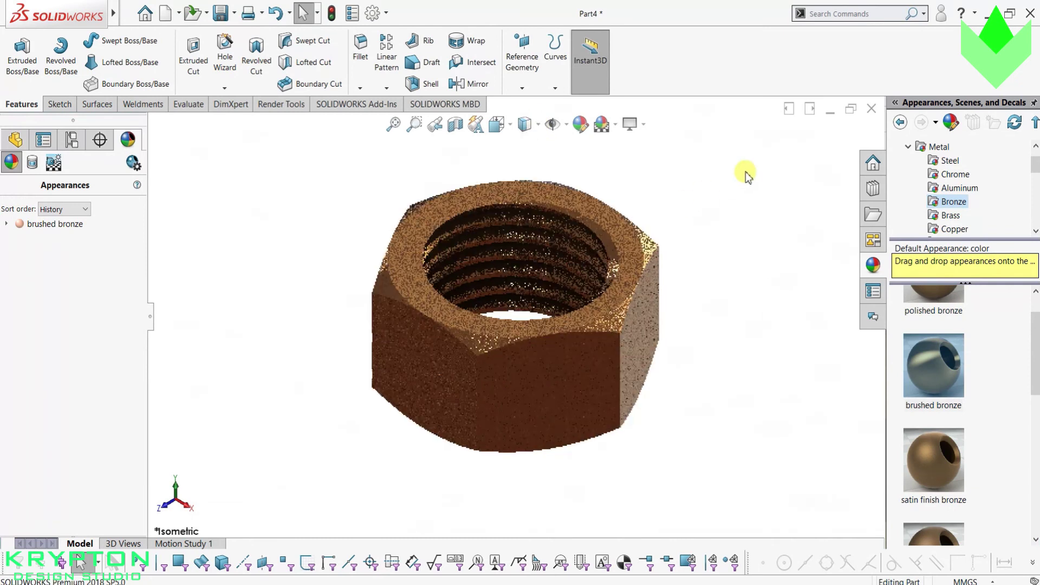
left_click(943, 216)
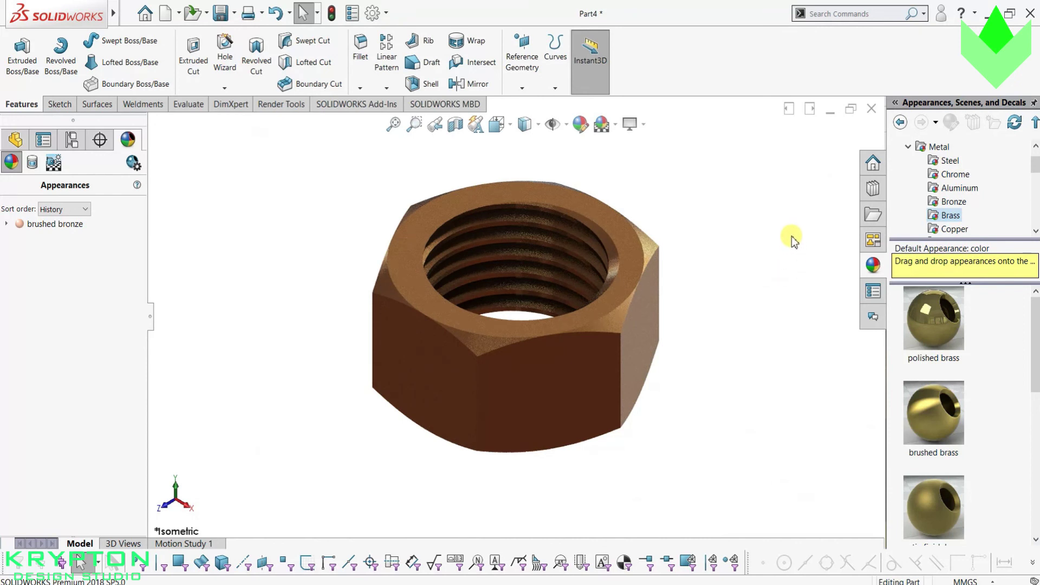
Try a different scene from the Apply Scene list, then switch to Plain White.
middle_click_drag(727, 262, 744, 295)
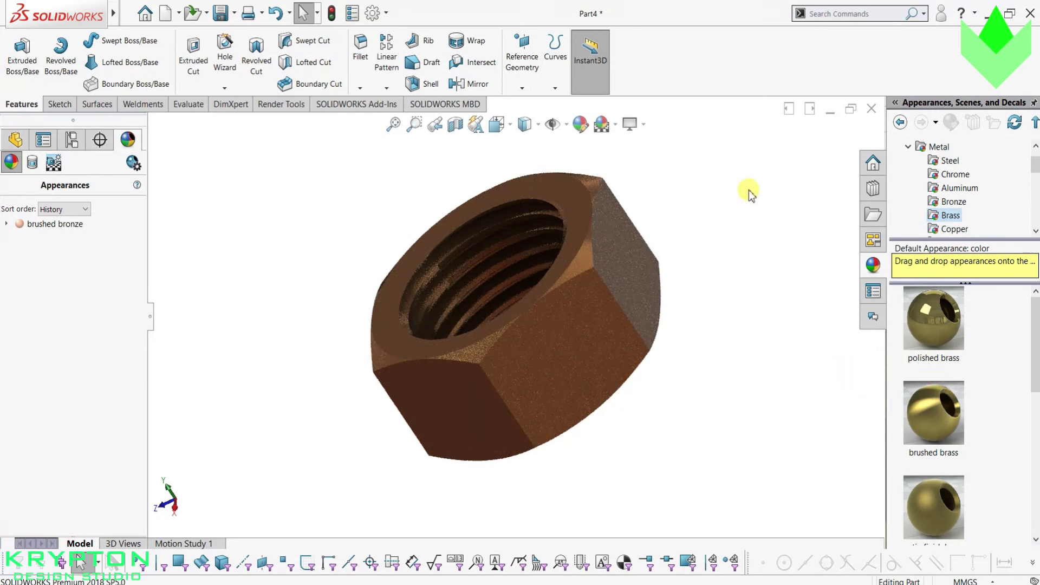
left_click(616, 124)
left_click(630, 191)
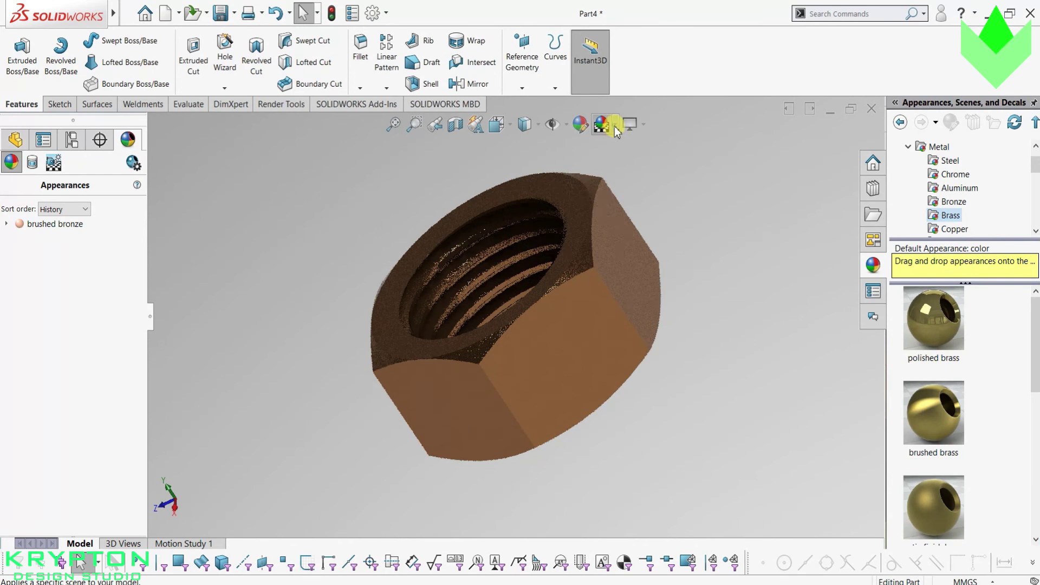
left_click(616, 124)
left_click(623, 156)
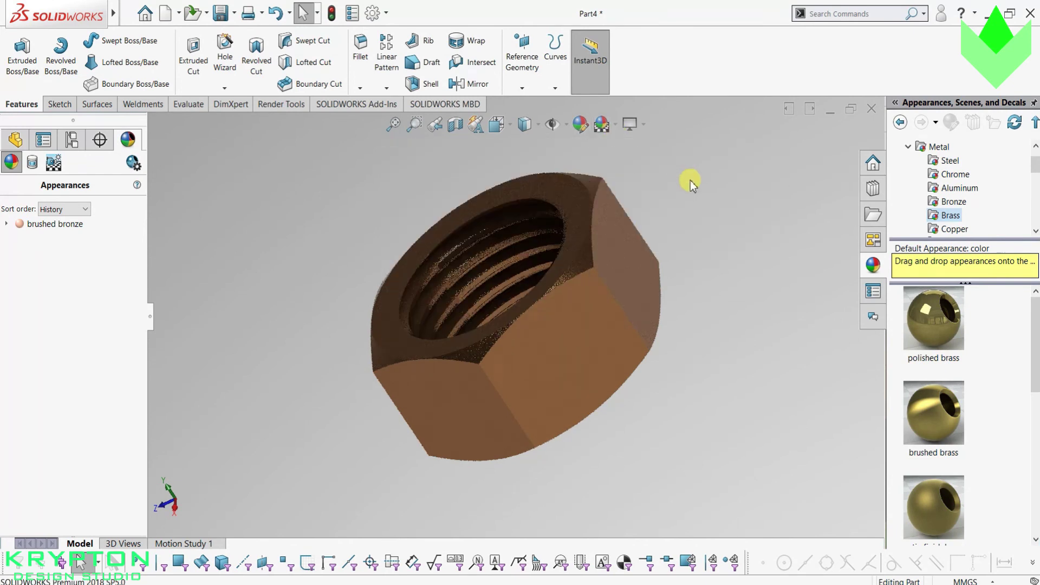